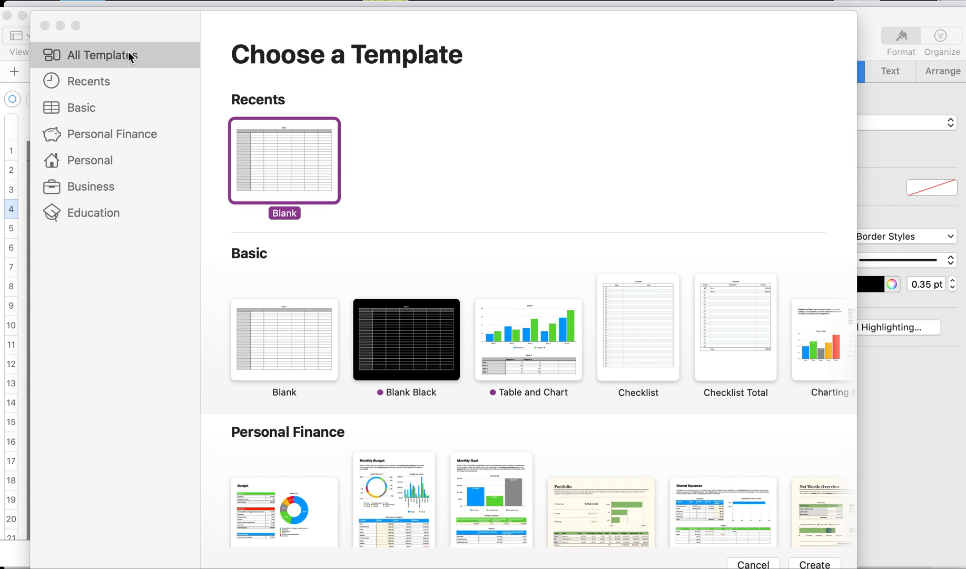
- Dismiss the template chooser and retitle the table "Cucumber Plant Growth Experiment - Amount of Water Compared to Amount of Growth"
click(45, 25)
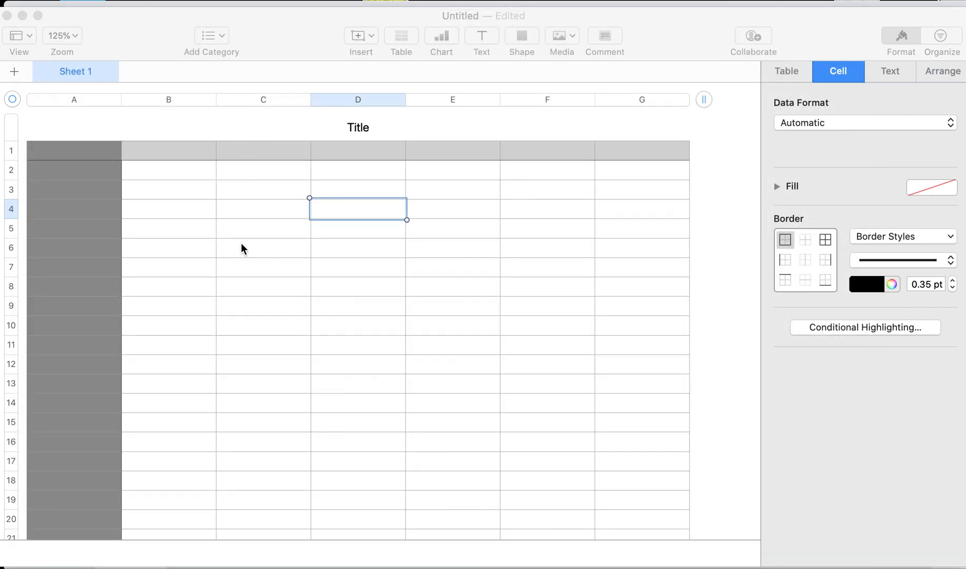
click(368, 131)
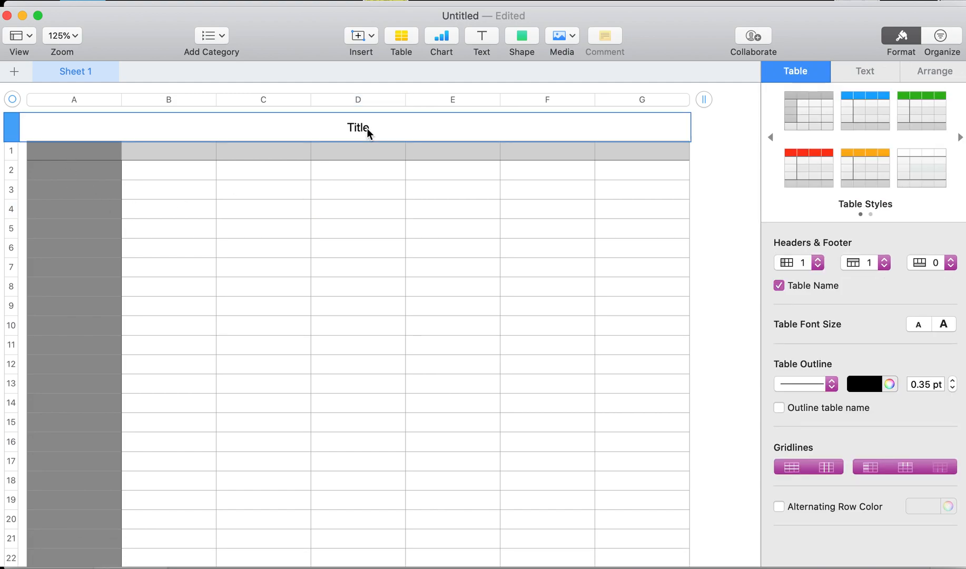
click(367, 131)
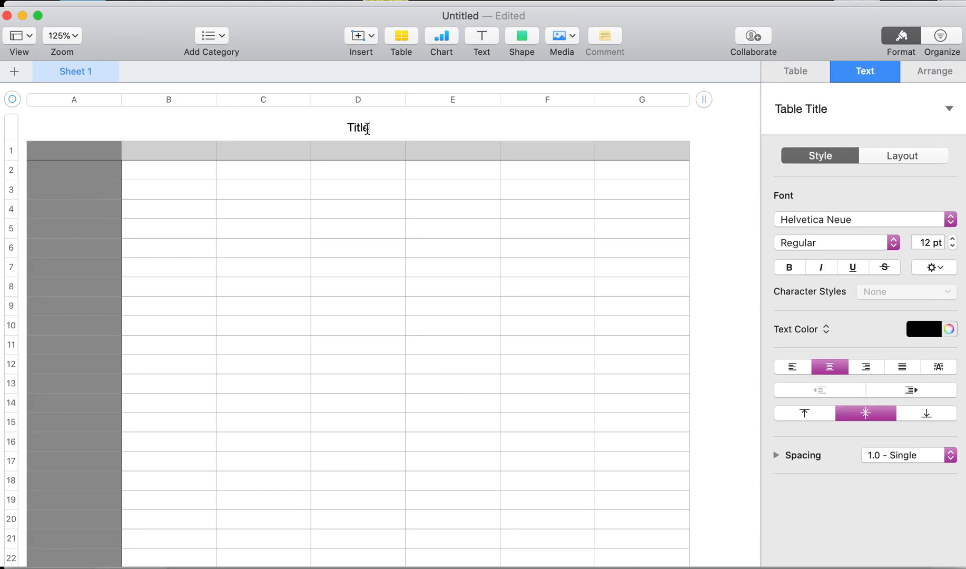
drag(377, 127, 293, 129)
text(Cucumber Plant Growth Experiment  - Amount of Water Compared to Amount of Growth)
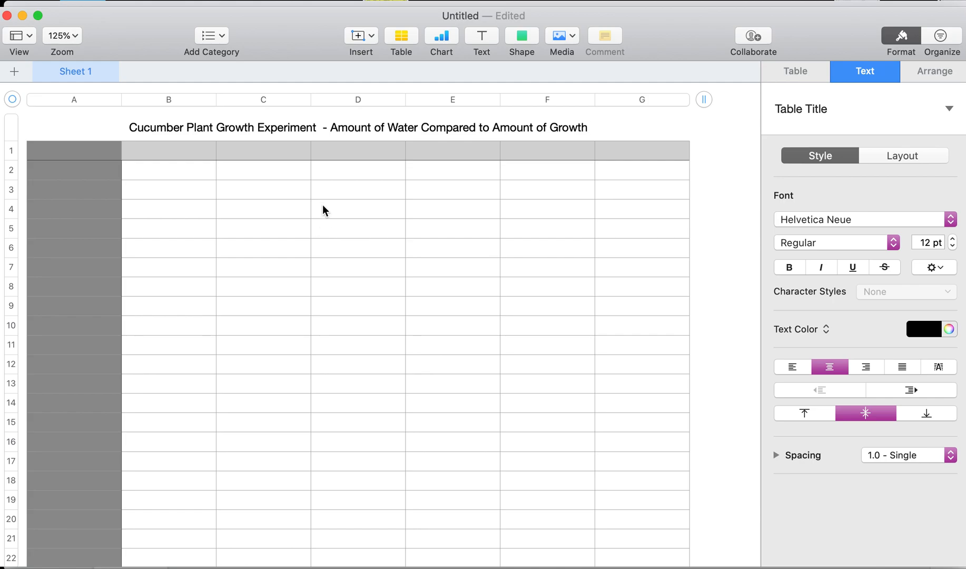
click(300, 276)
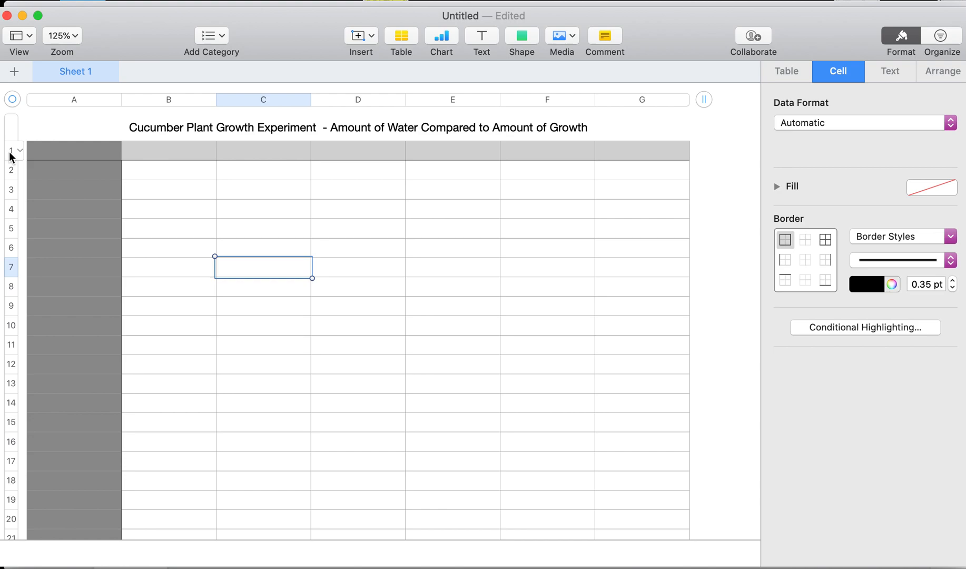
- Remove the dark grey fill from column A by setting it to No Fill
click(100, 99)
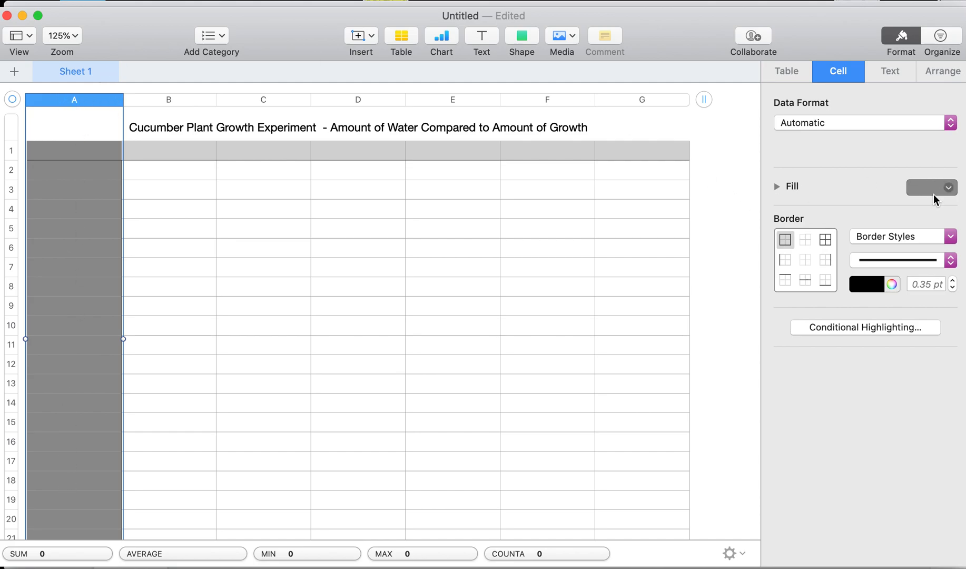
click(950, 190)
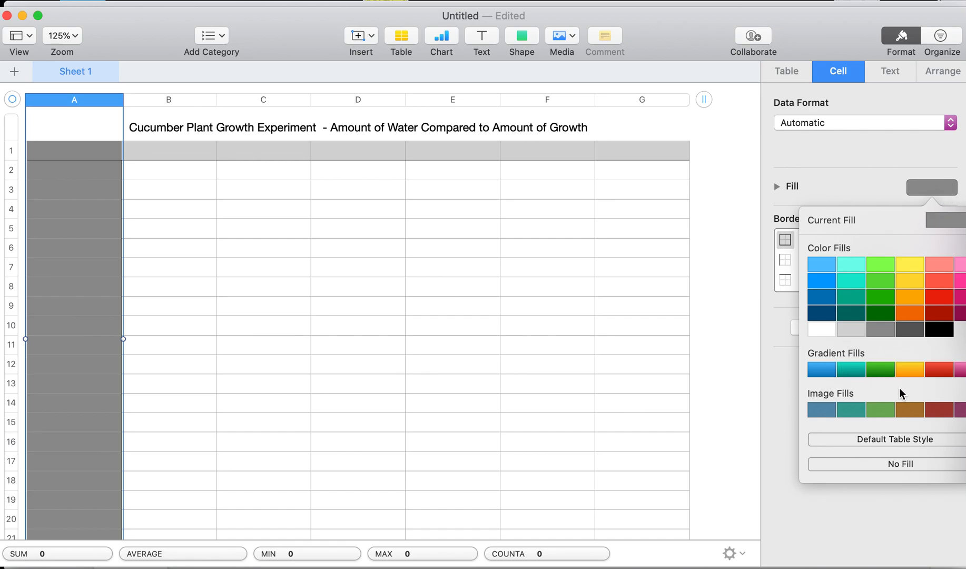
click(905, 466)
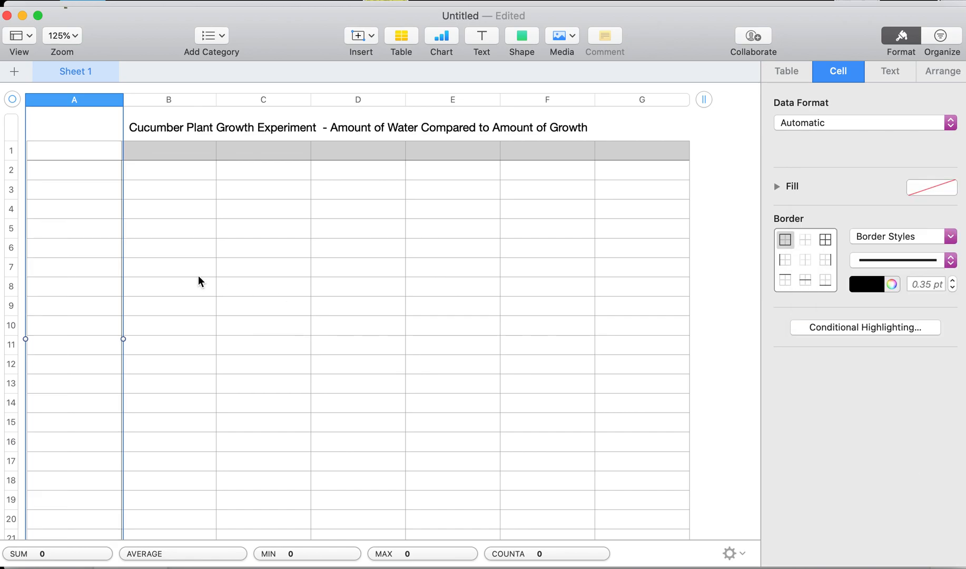
click(77, 151)
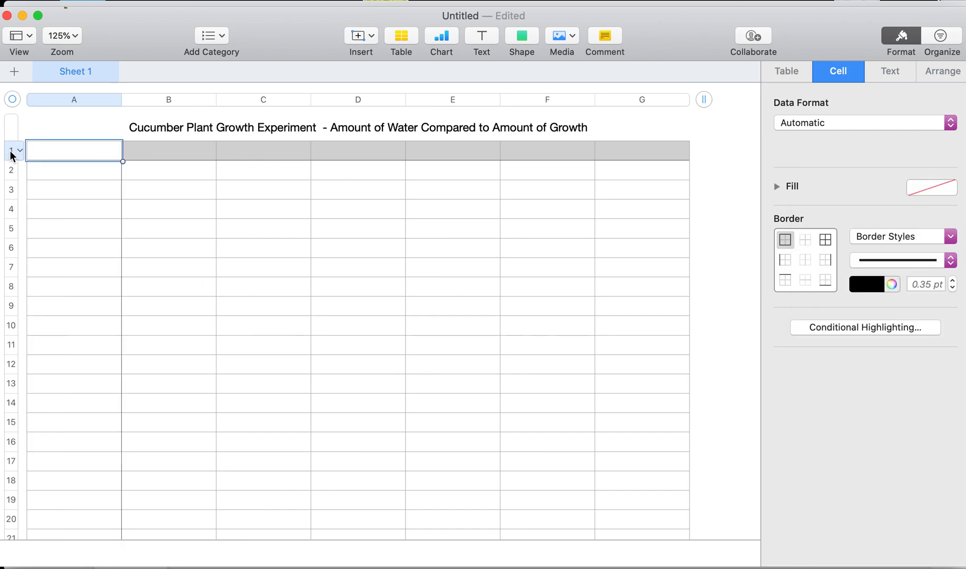
- Apply the light grey color fill to all of row 1, including cell A1
click(10, 152)
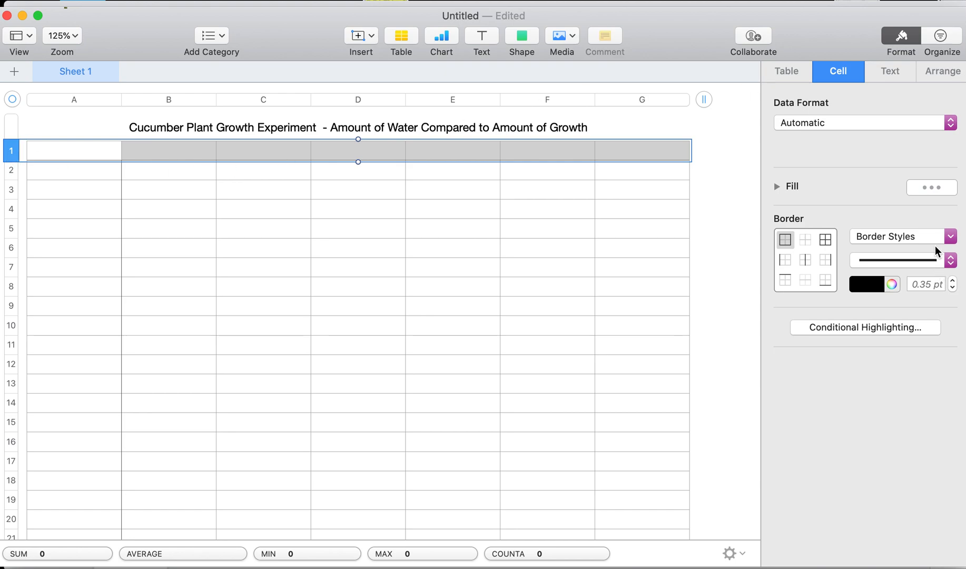
click(948, 188)
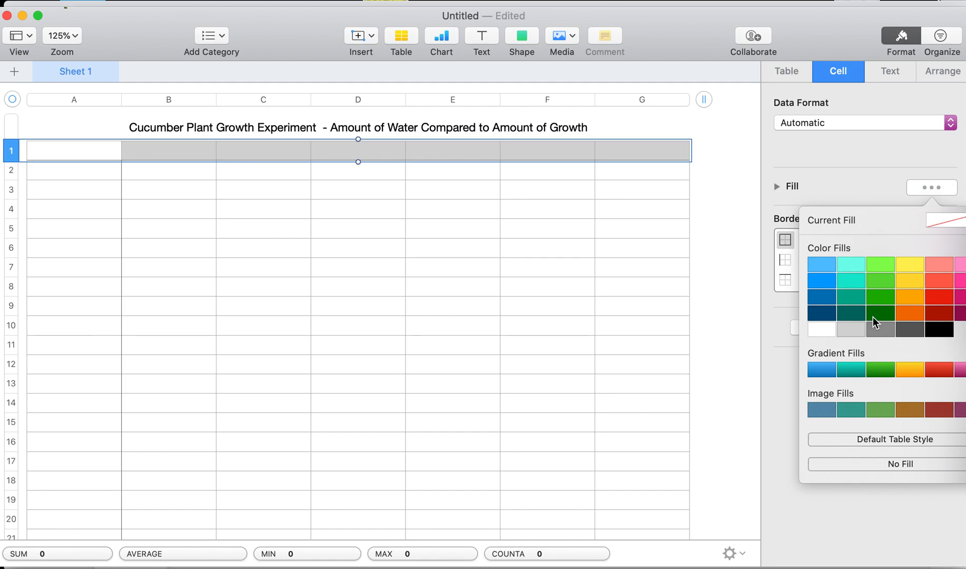
click(859, 329)
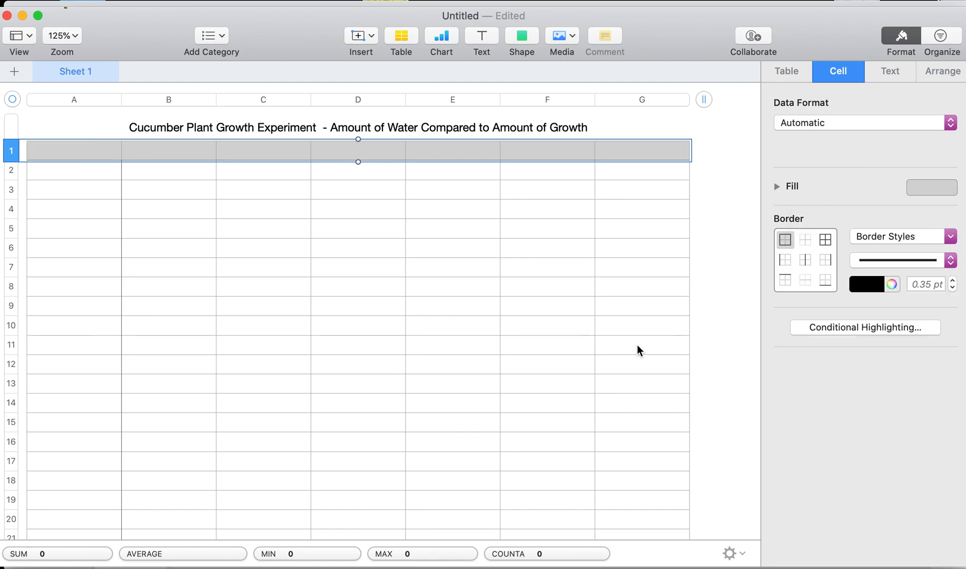
click(570, 350)
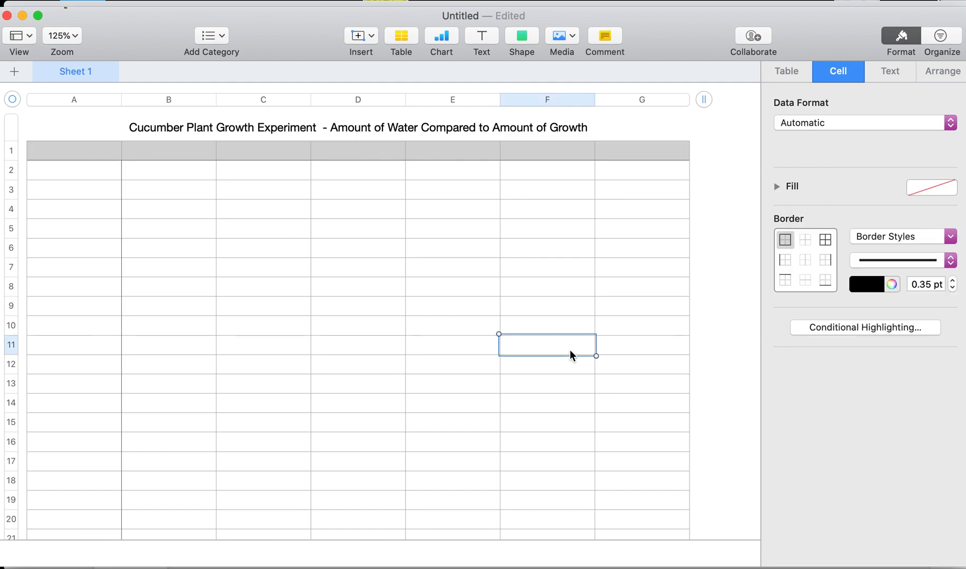
- Enter the column header "Date" in cell A1
click(67, 155)
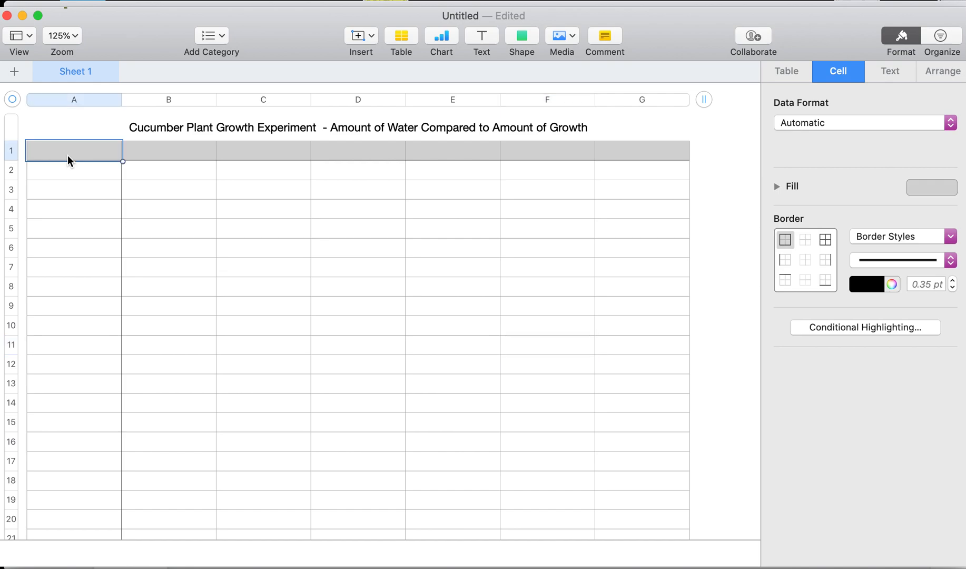
text(Date)
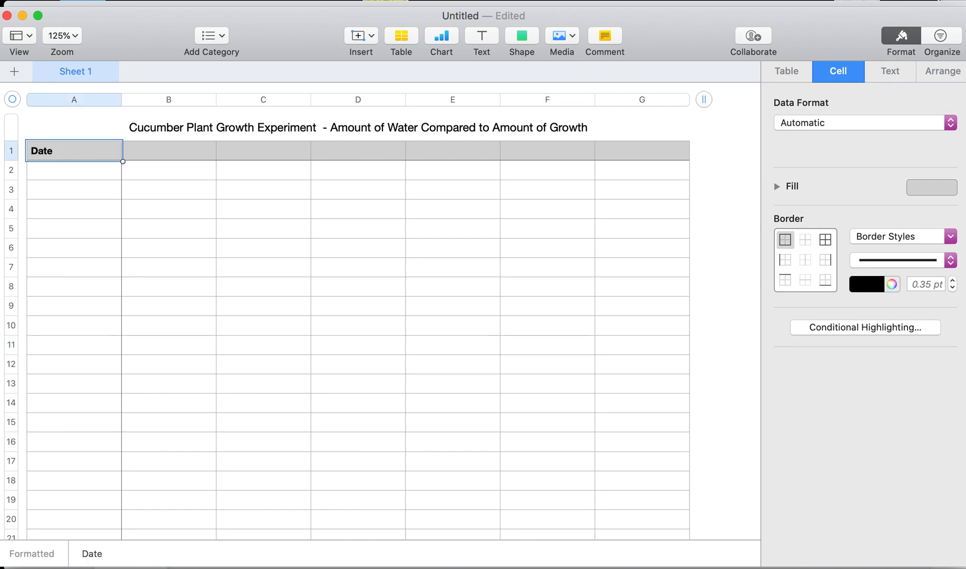
click(64, 174)
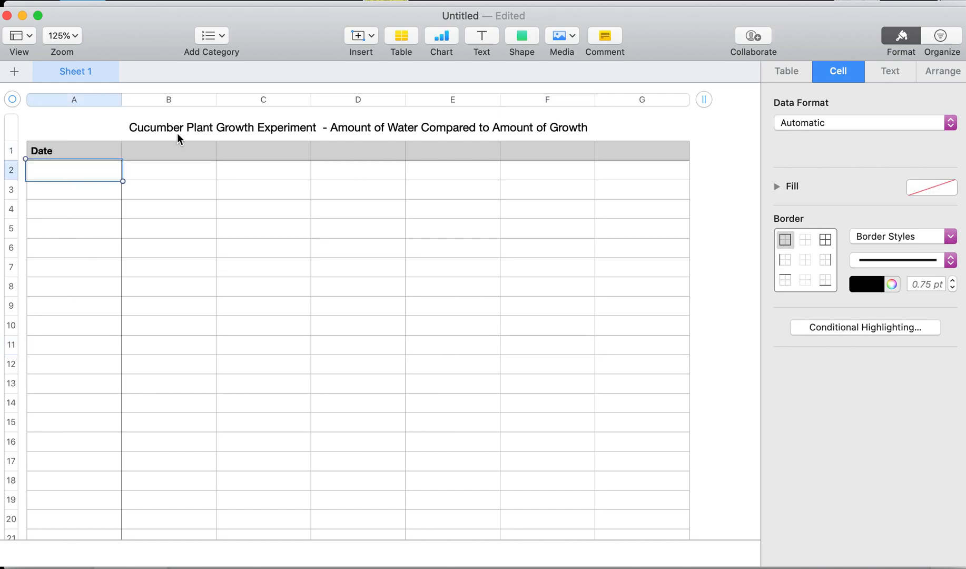
- Enter the column header "Plant A - Water (mL)" in cell B1
click(180, 154)
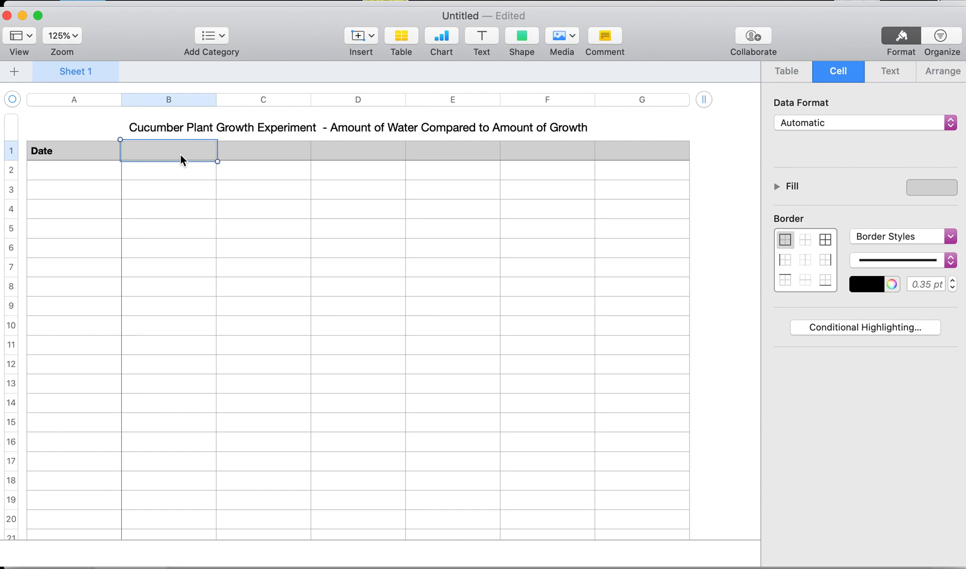
text(Plat)
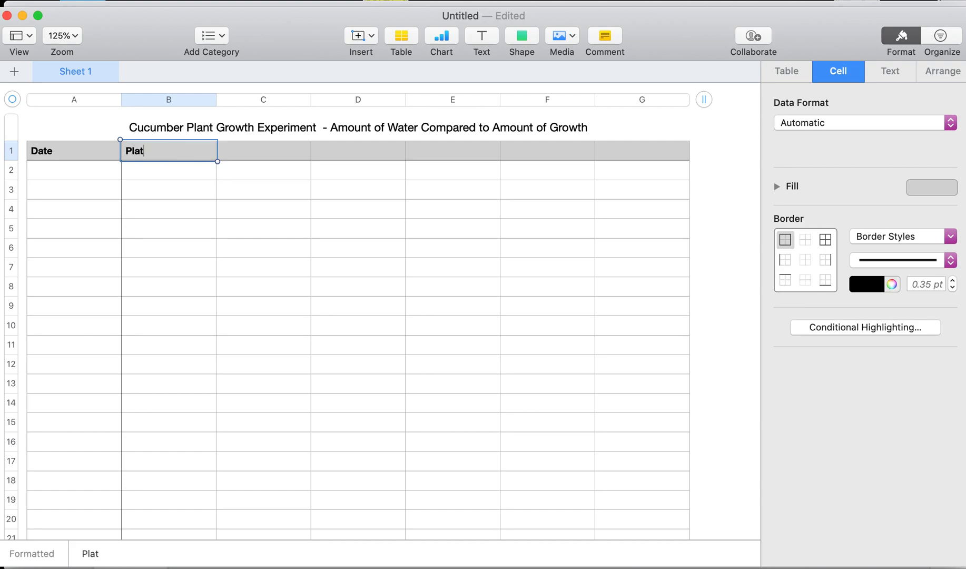
key(BackSpace)
key(BackSpace)
text(nt A - Water in)
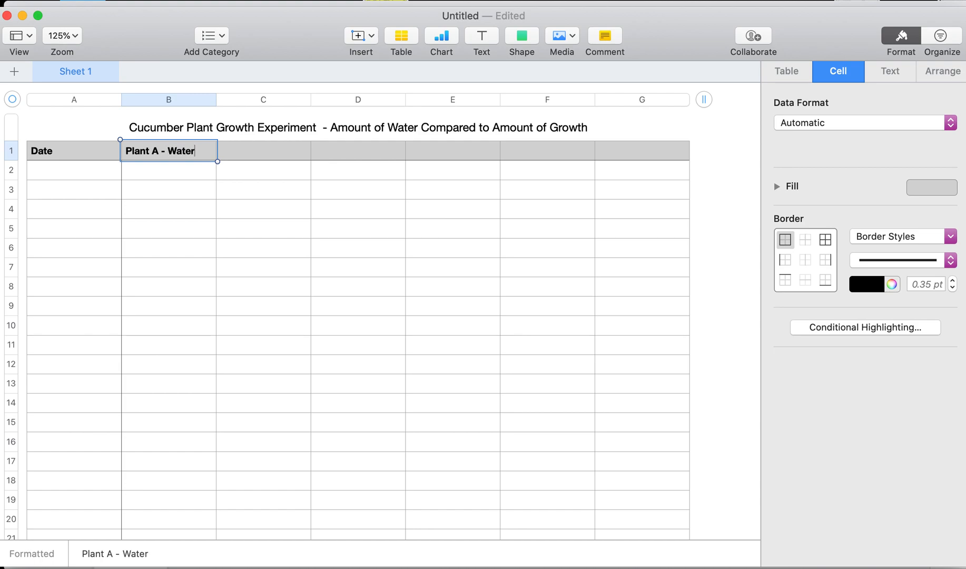
key(BackSpace)
key(BackSpace)
text((mL))
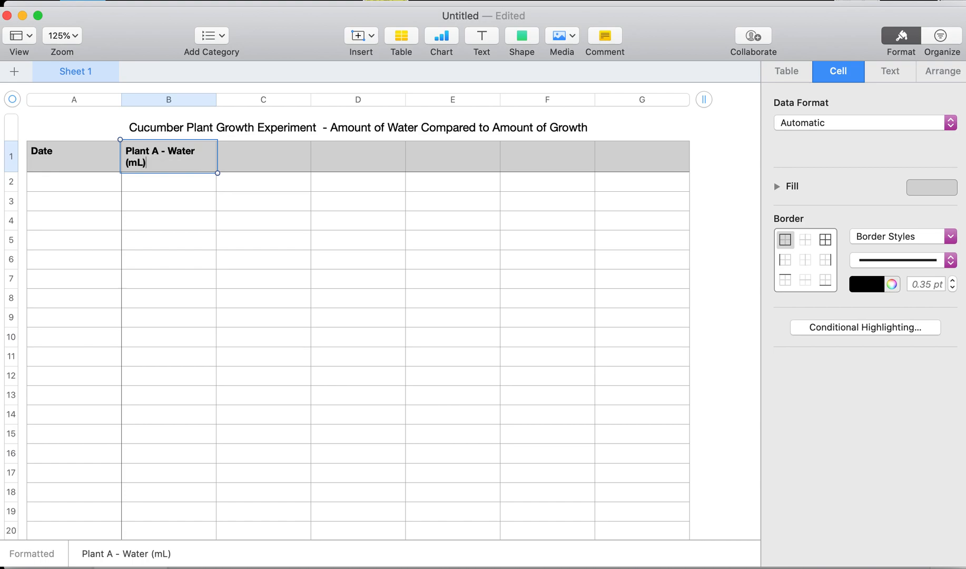
- Try "(cups)" as the unit in the B1 header, and restore it to "(mL)"
drag(151, 166, 128, 166)
text(cu)
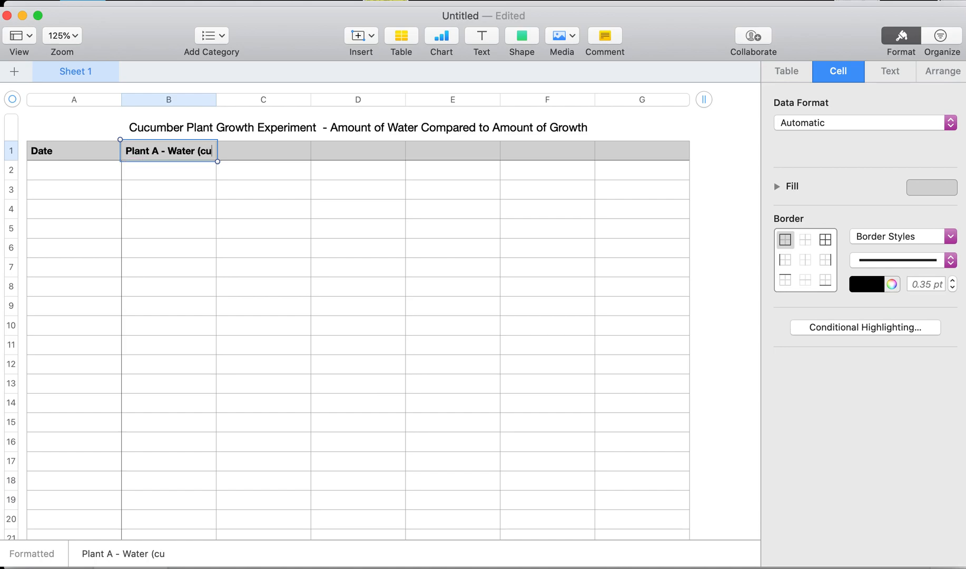
text(p)
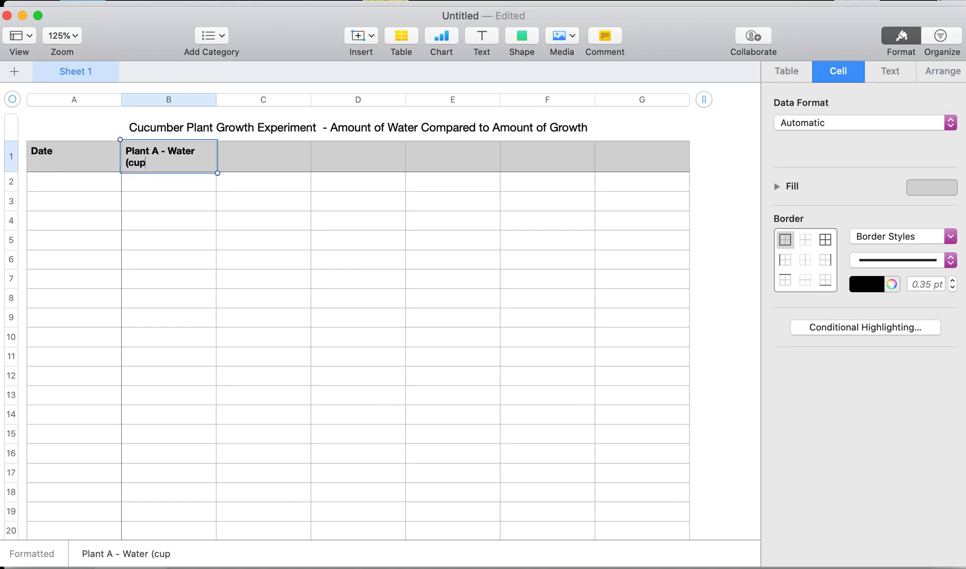
text(s))
drag(158, 163, 130, 165)
text(mL))
- Insert "Amount of" before "Water" so that the B1 header reads "Plant A - Amount of Water (mL)"
click(167, 152)
text(Ama)
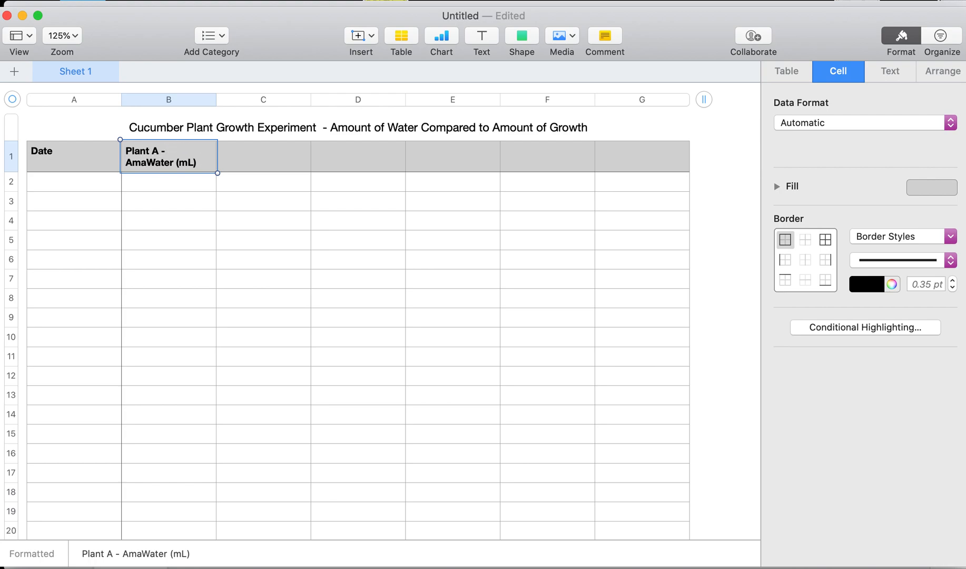
key(BackSpace)
text(ount of)
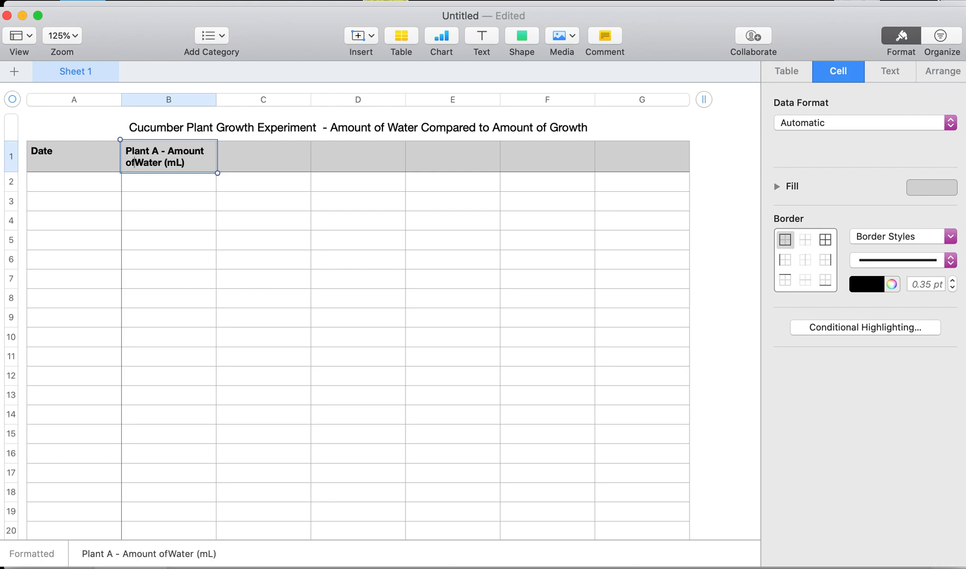
- Copy the B1 header into cell C1 and change it to "Plant B - Amount of Water (mL)"
drag(203, 162, 109, 154)
key(super+c)
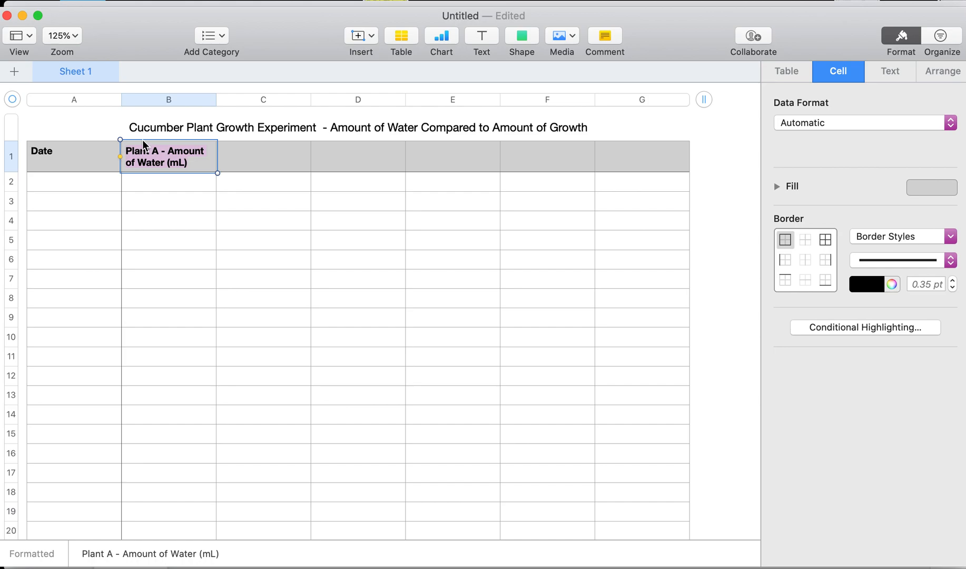
click(239, 151)
key(super+v)
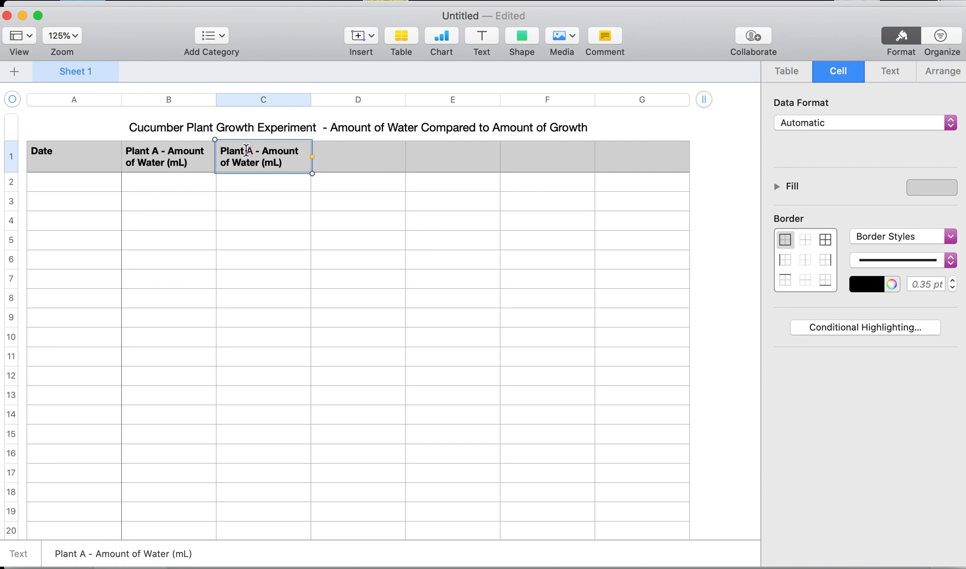
double_click(247, 150)
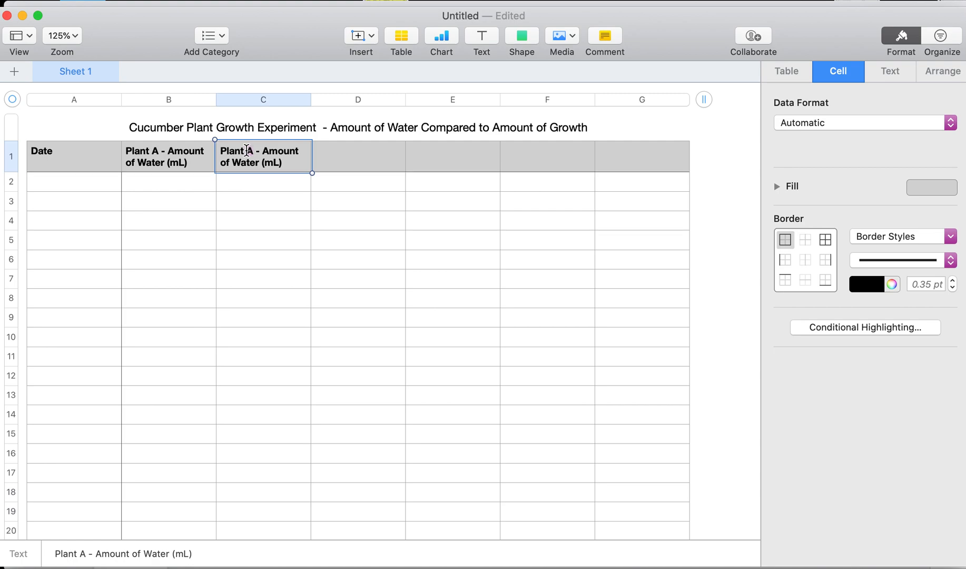
text(B)
key(BackSpace)
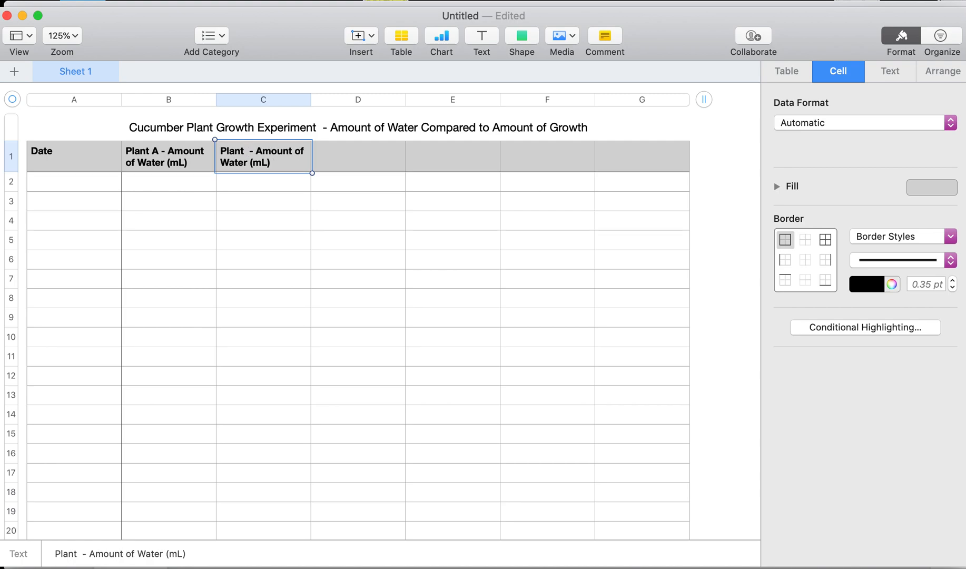
text(B)
- Enter the column header "Plant A - Growth (cm)" in cell D1
click(333, 156)
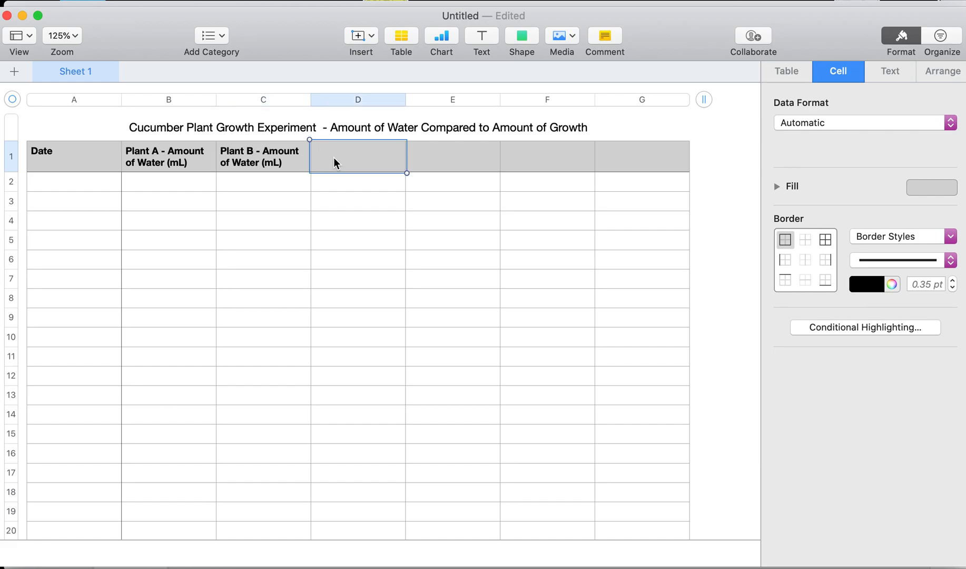
text(Plant A - Growth)
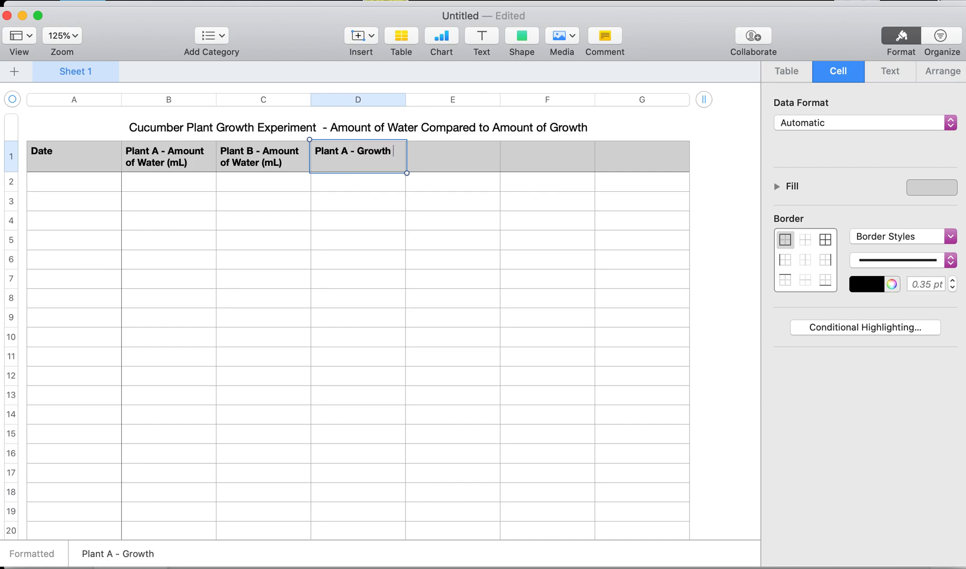
text( (cm))
click(436, 163)
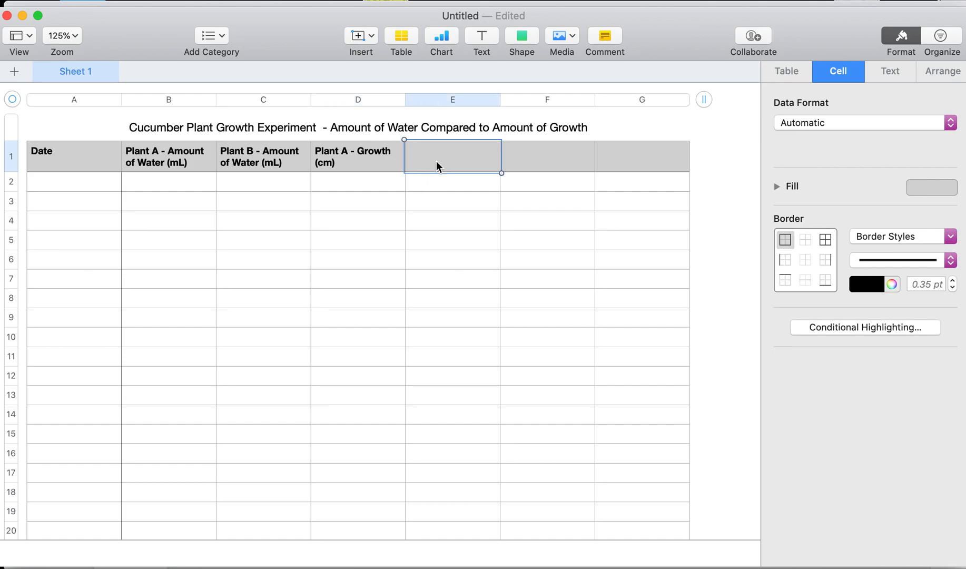
- Copy the D1 header into cell E1 and change it to "Plant B - Growth (cm)"
click(344, 164)
drag(343, 161, 306, 153)
key(super+c)
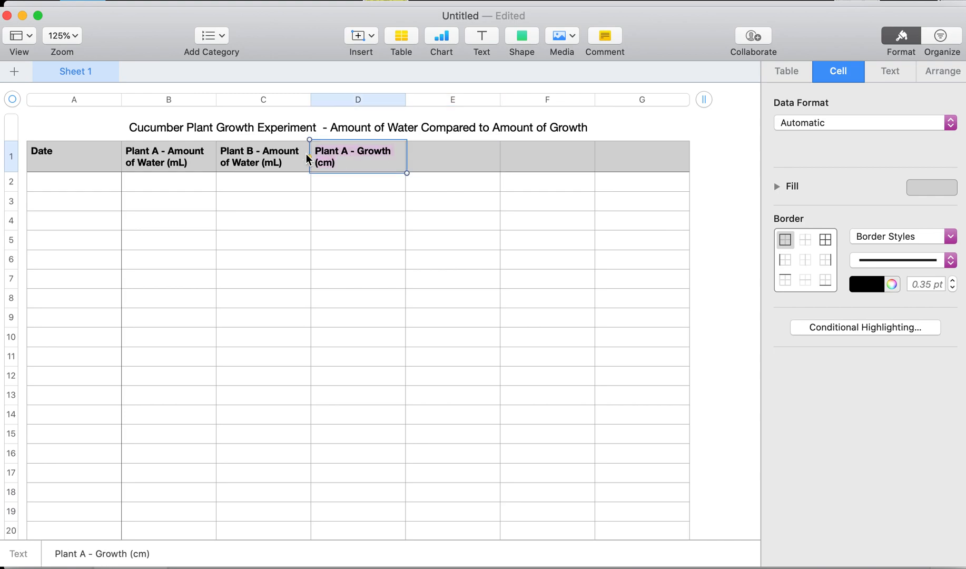
click(452, 153)
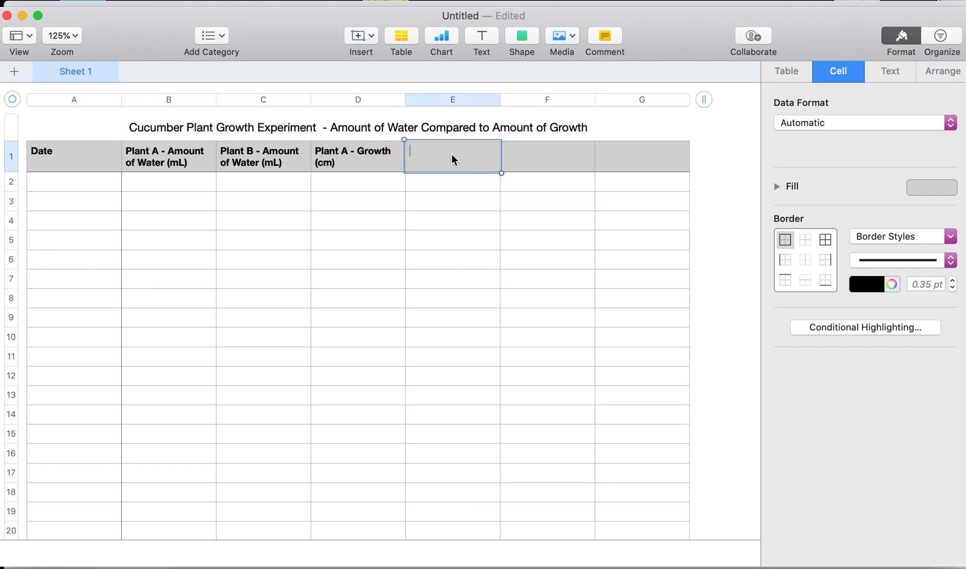
click(451, 154)
key(super+v)
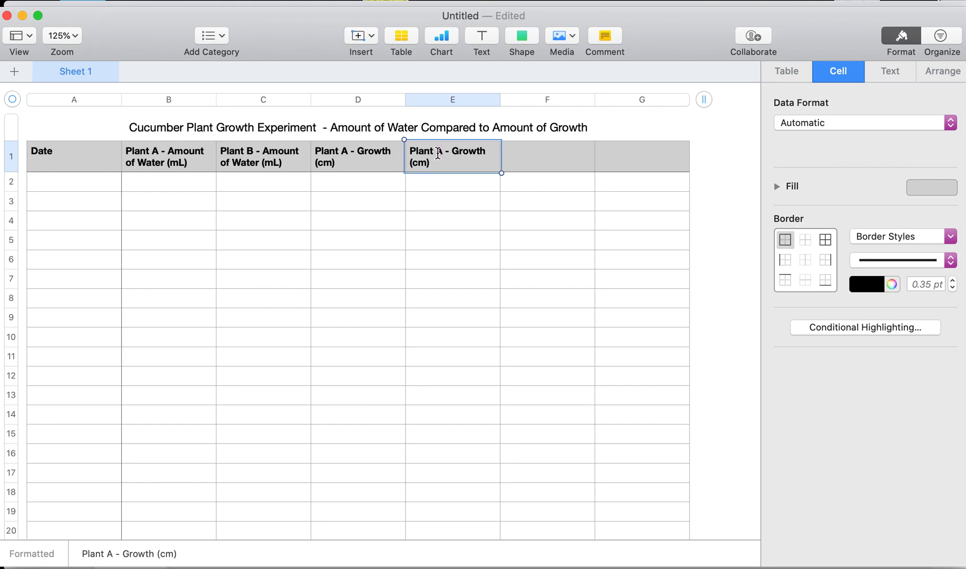
double_click(437, 153)
text(B)
click(458, 219)
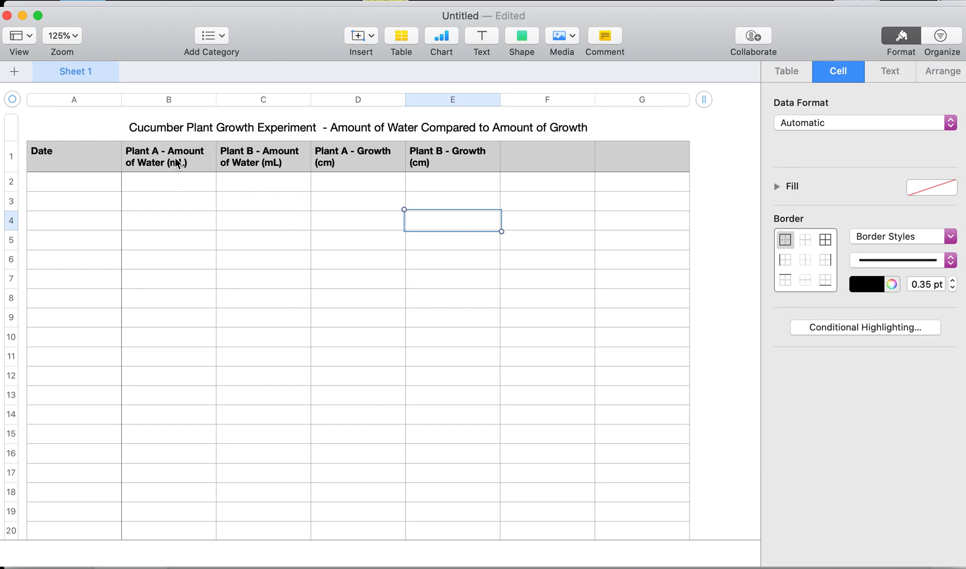
- Fill the entire column B, "Plant A - Amount of Water (mL)", with light blue
drag(184, 100, 241, 102)
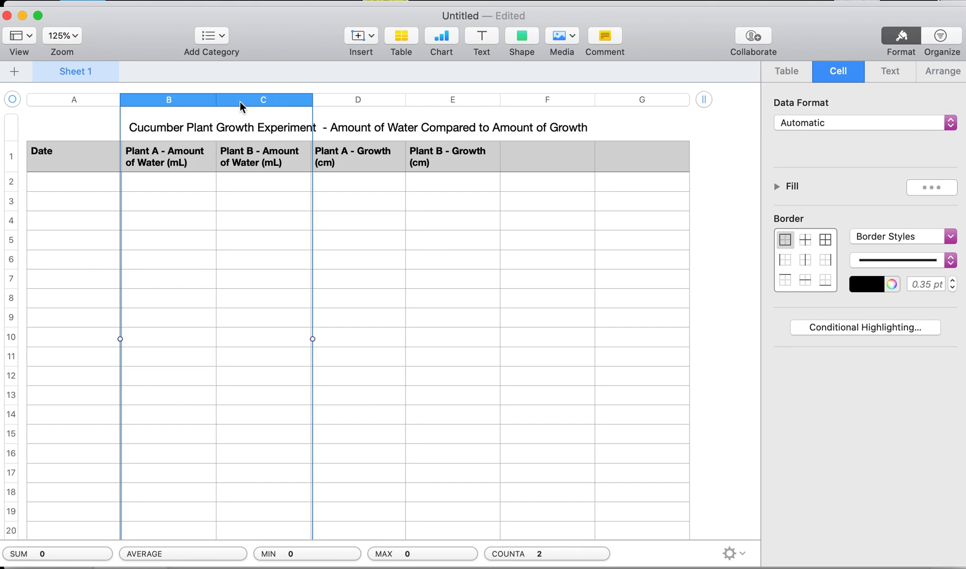
click(162, 100)
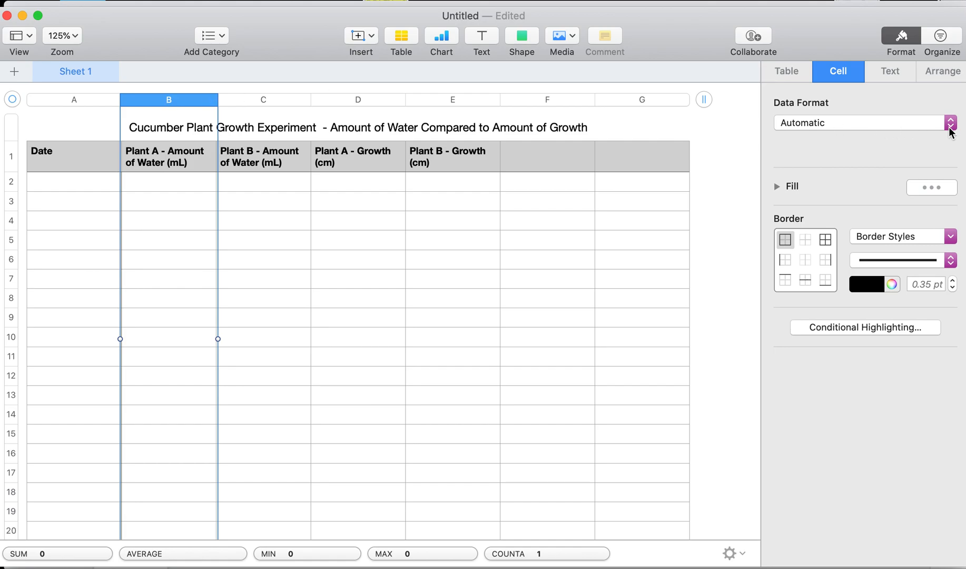
click(949, 188)
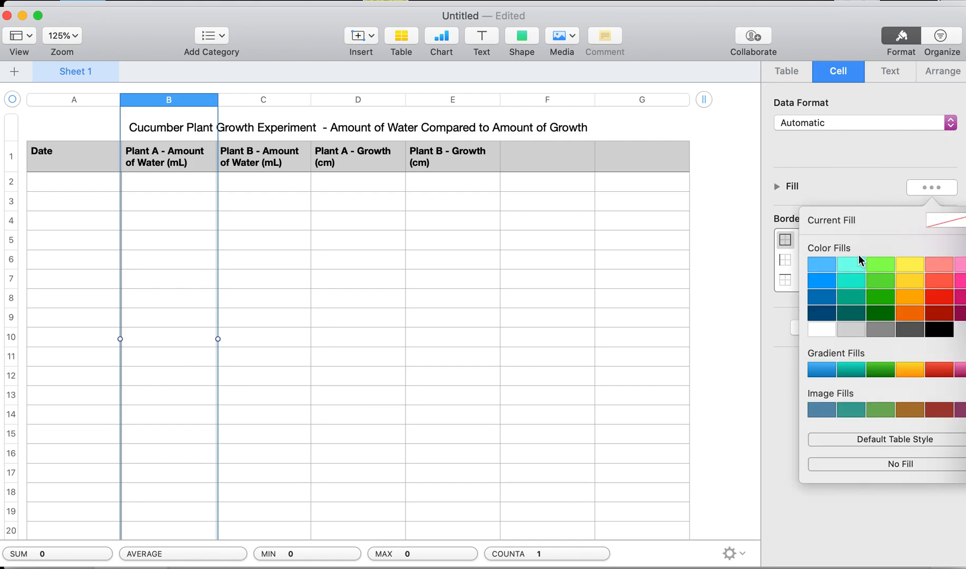
click(821, 266)
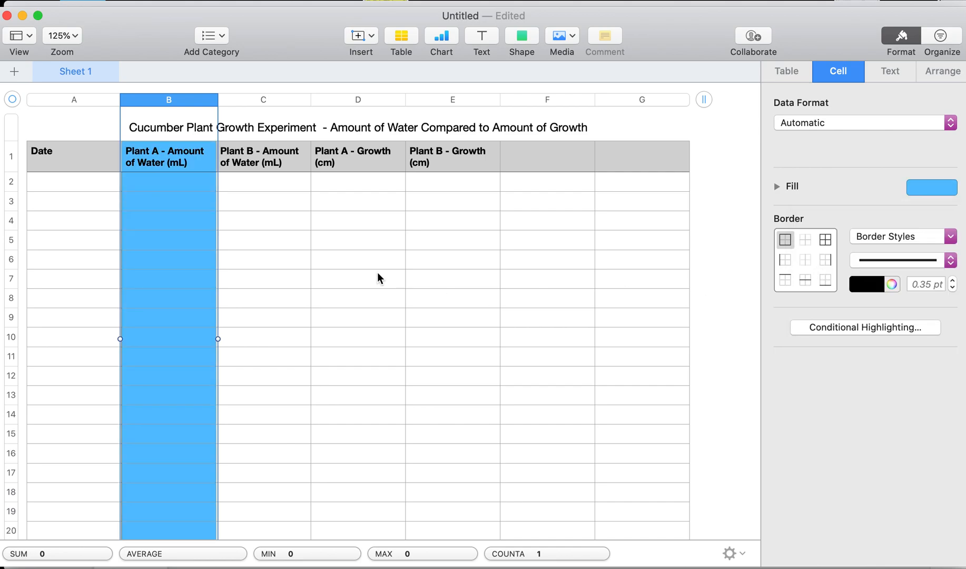
- Fill the entire column C, "Plant B - Amount of Water (mL)", with the next darker shade of blue
click(267, 100)
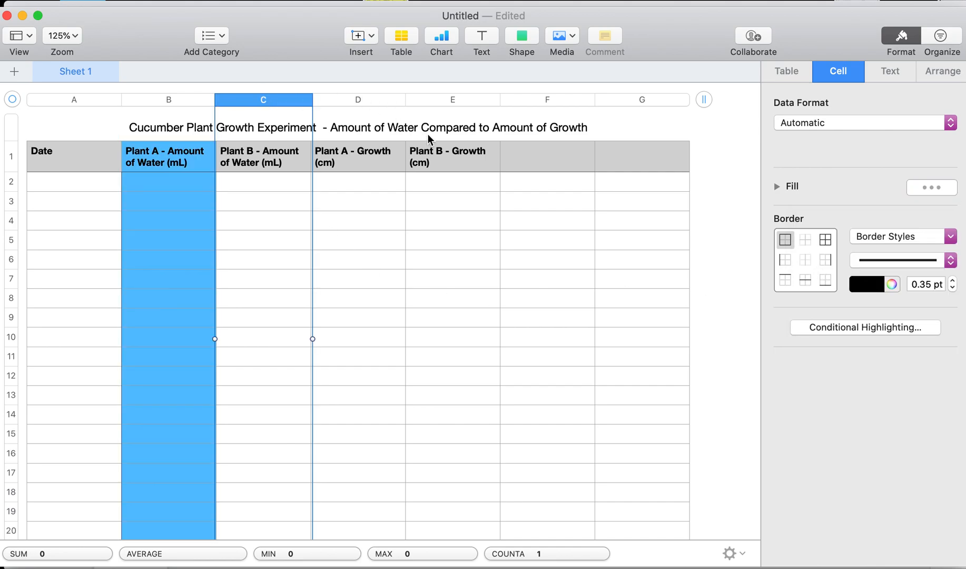
click(948, 188)
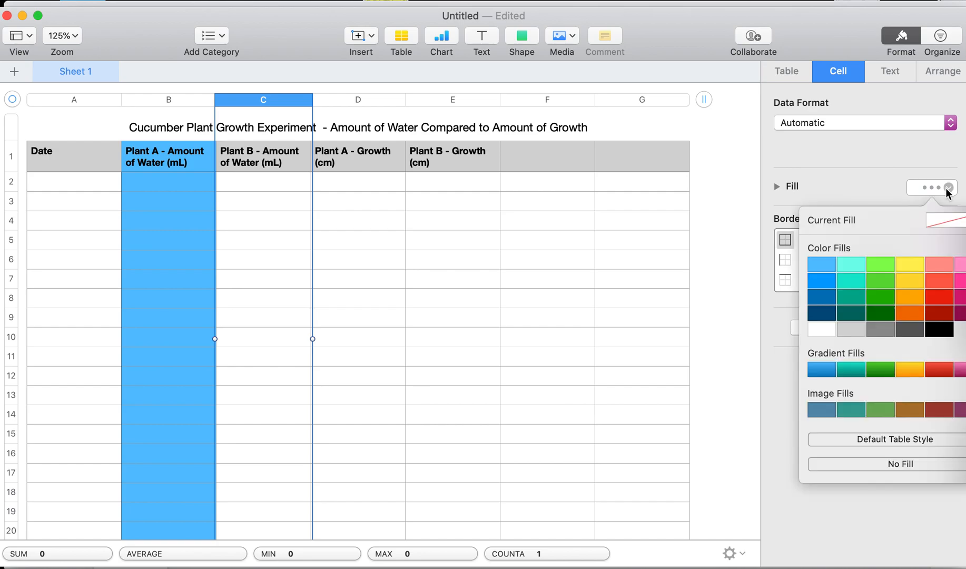
click(825, 289)
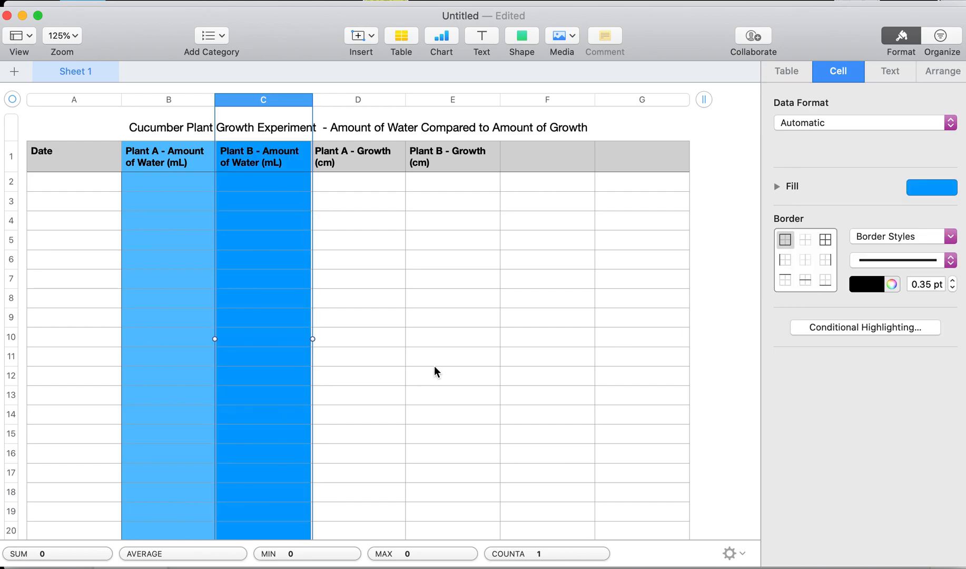
click(389, 373)
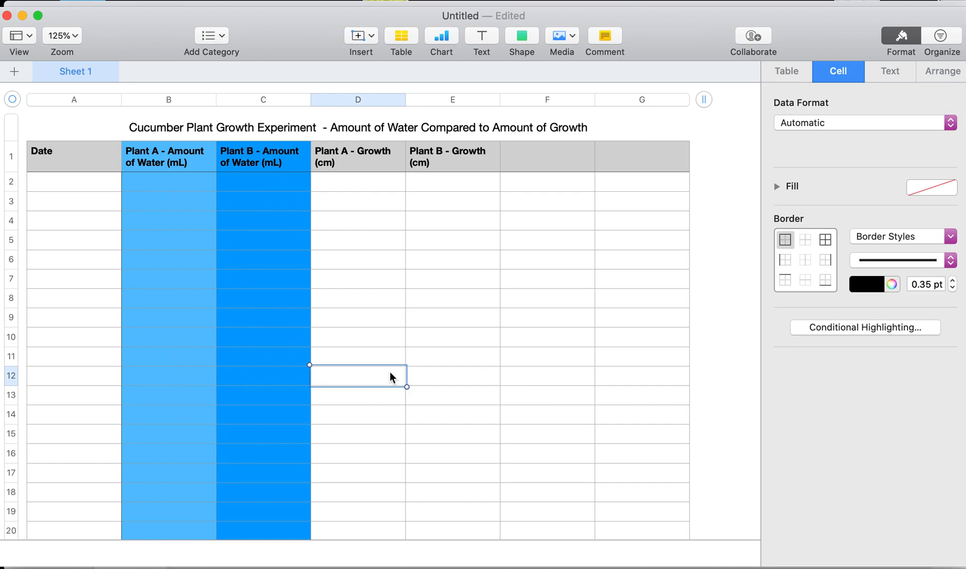
- Fill the entire column D, "Plant A - Growth (cm)", with medium green
click(360, 101)
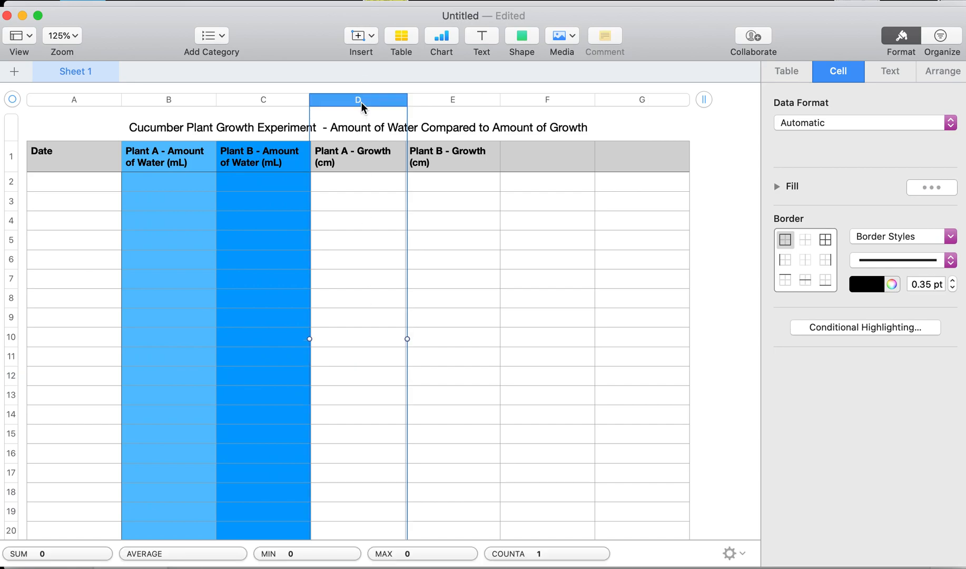
click(948, 187)
click(886, 282)
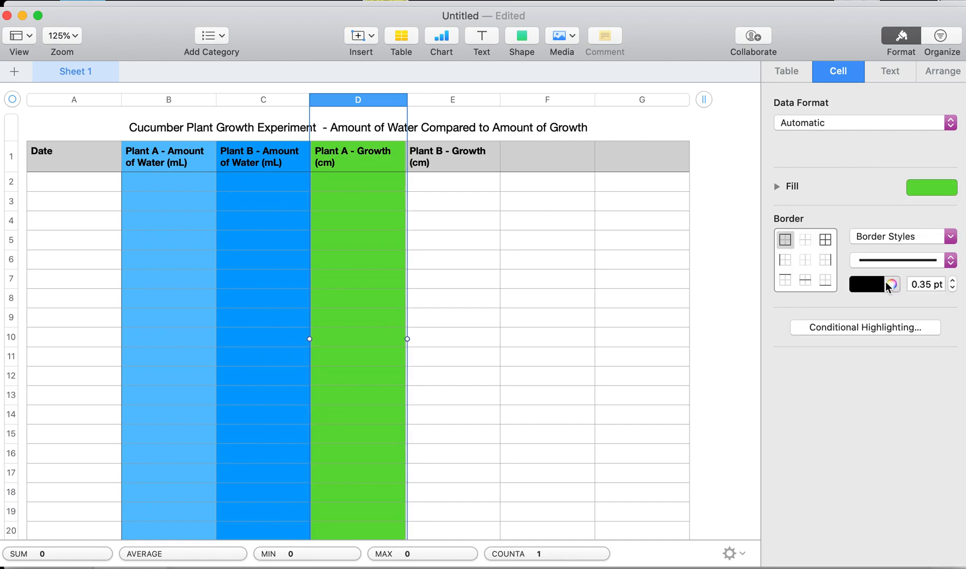
- Fill the entire column E, "Plant B - Growth (cm)", with a darker green than column D
click(472, 101)
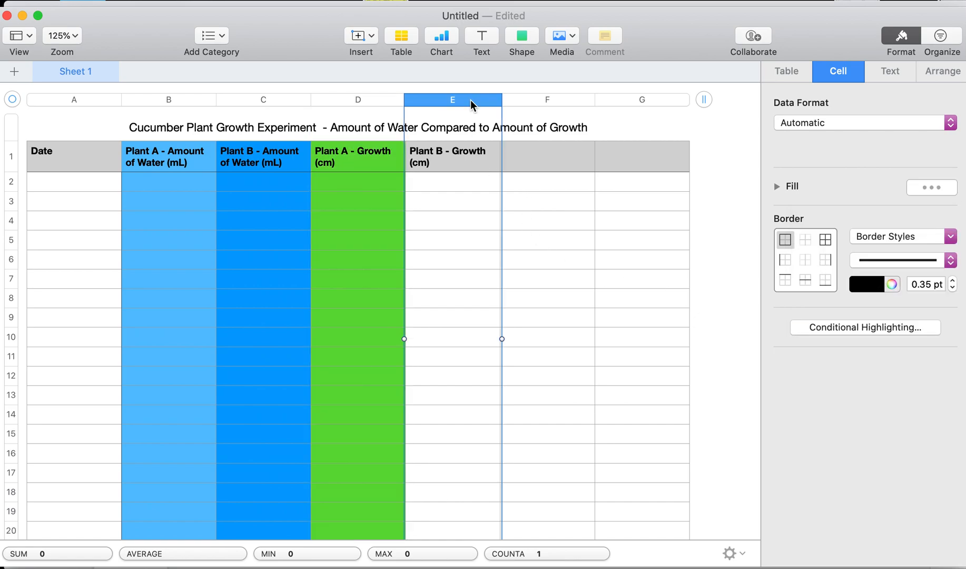
click(951, 191)
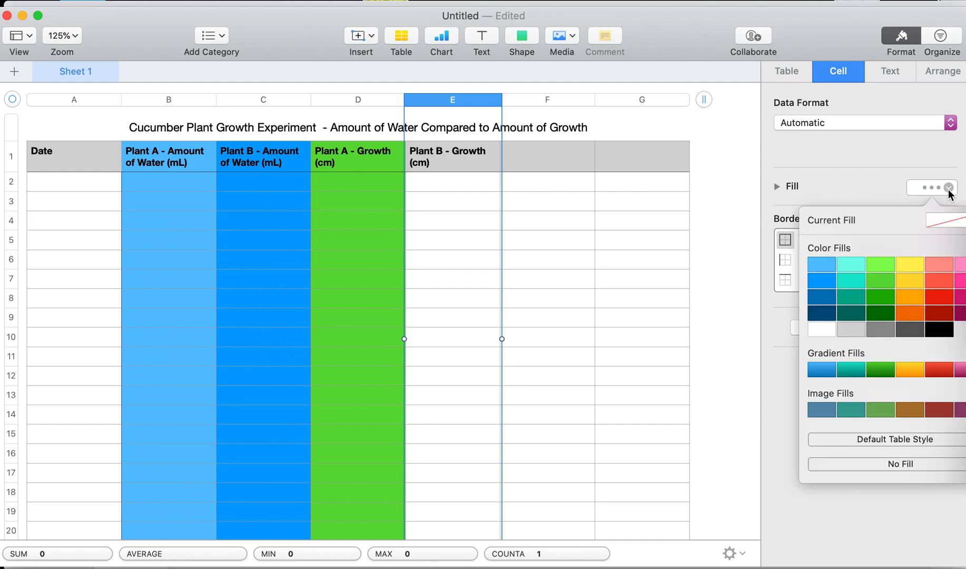
click(885, 301)
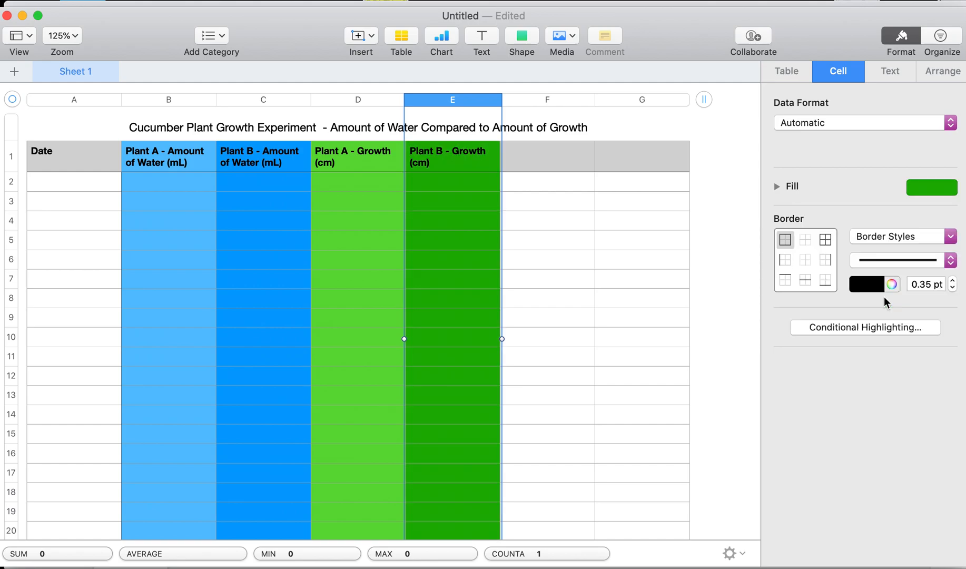
click(654, 352)
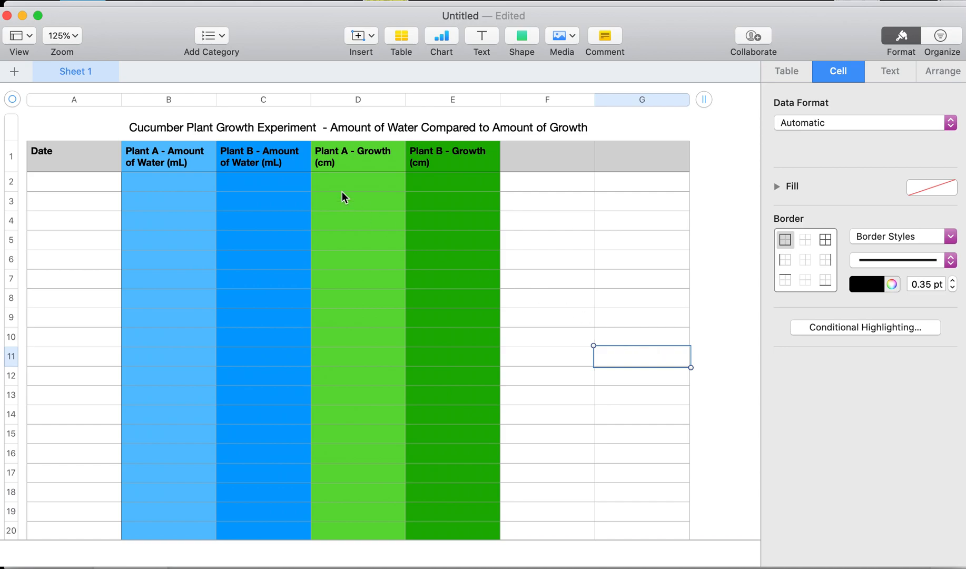
drag(67, 156, 423, 496)
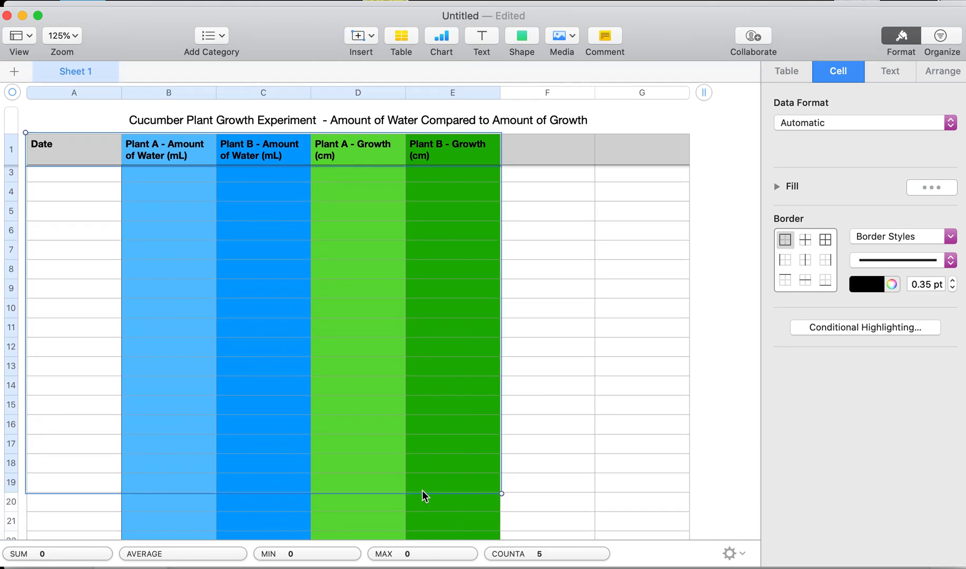
click(554, 216)
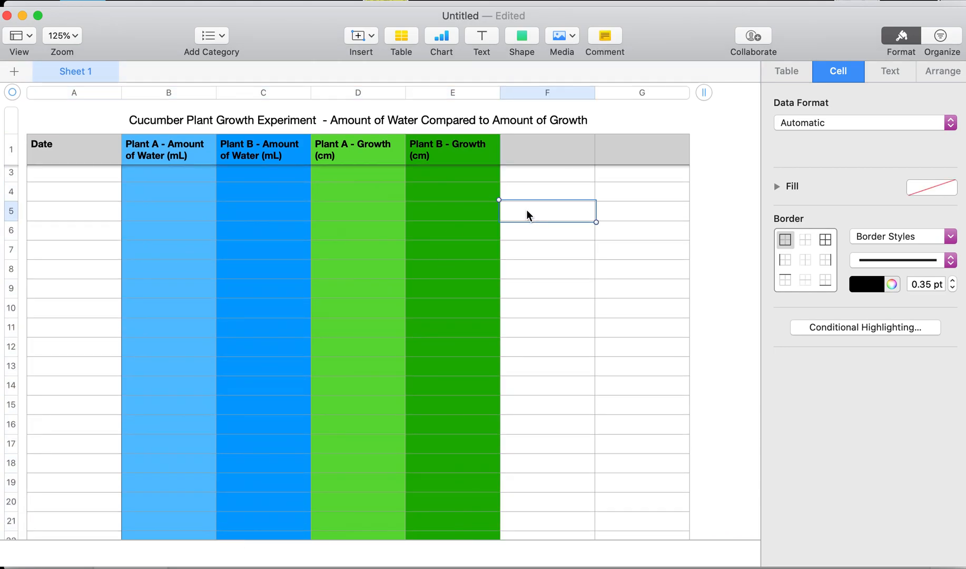
click(340, 217)
- Apply black 1 pt borders to all inner and outer cell edges of the range A1 to E21
drag(75, 151, 445, 521)
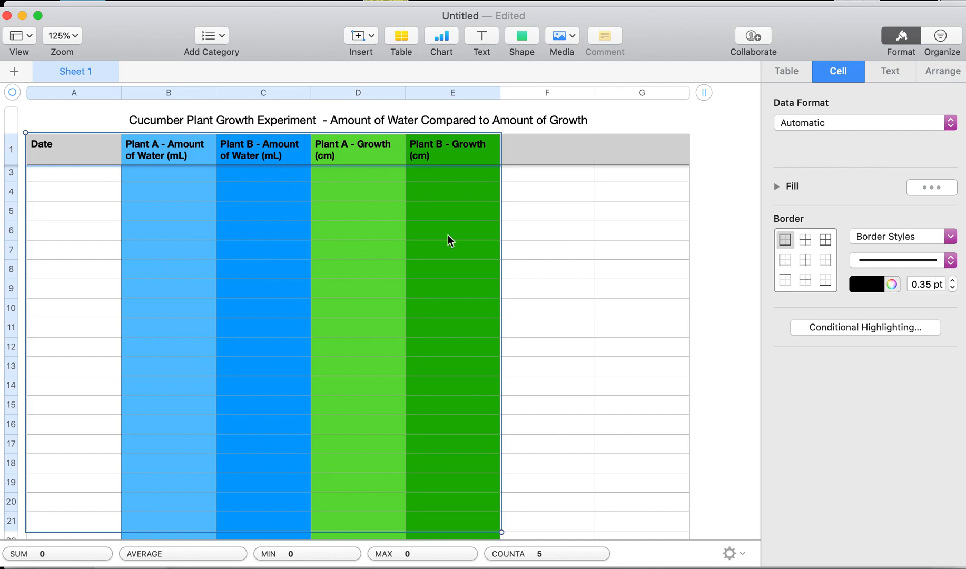
click(824, 240)
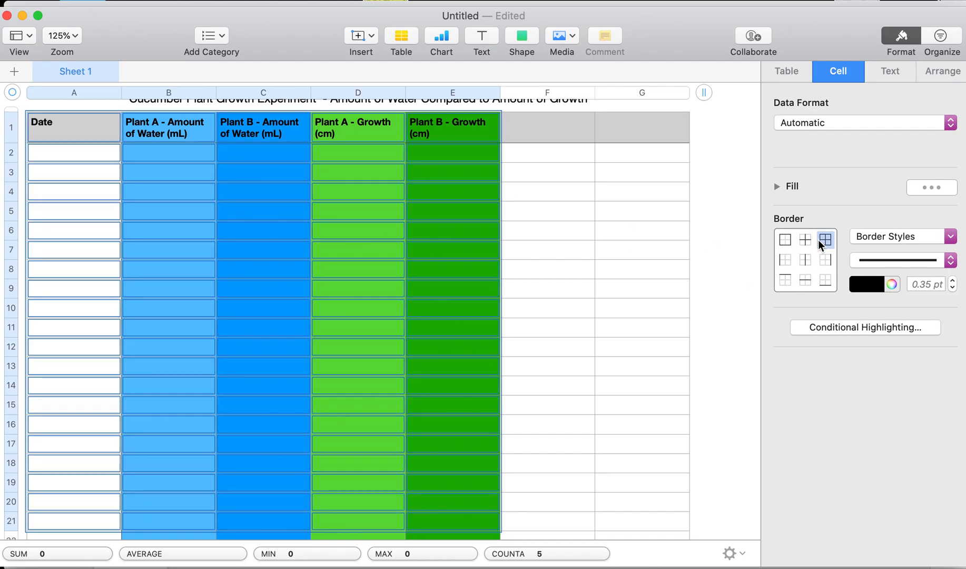
click(952, 281)
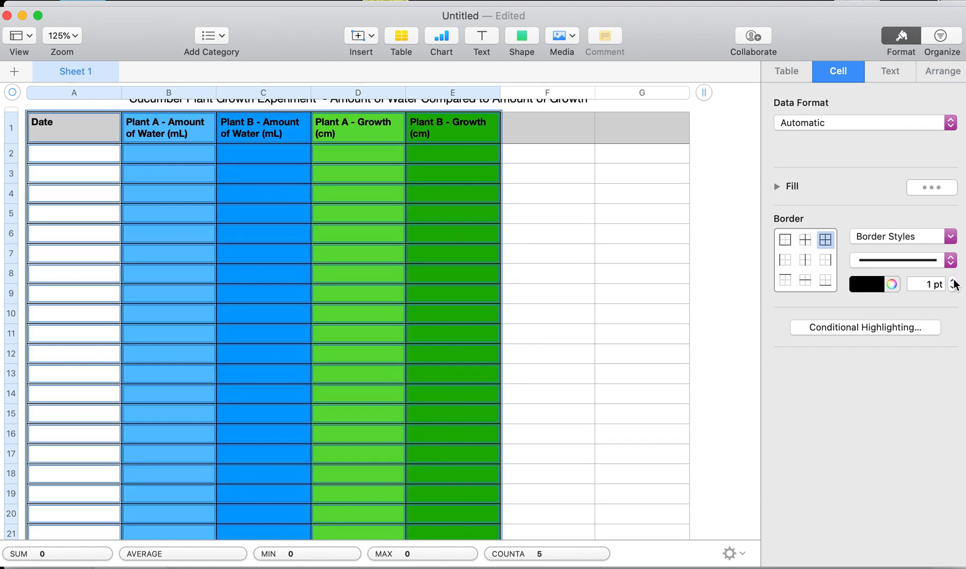
click(651, 353)
click(701, 442)
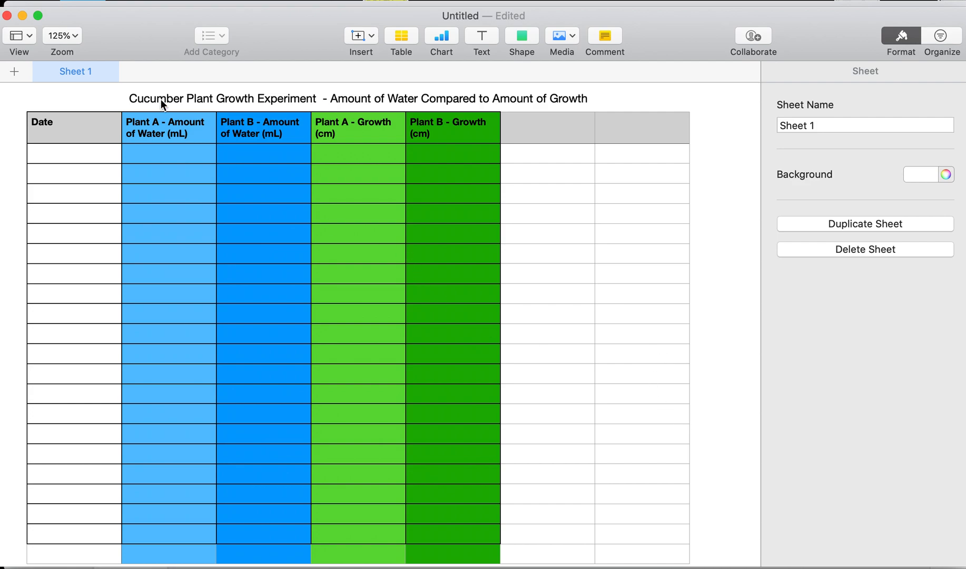
- Switch to the Google Sheets spreadsheet "Plant Growth compared to Amount of Water" and keep its existing title
click(79, 3)
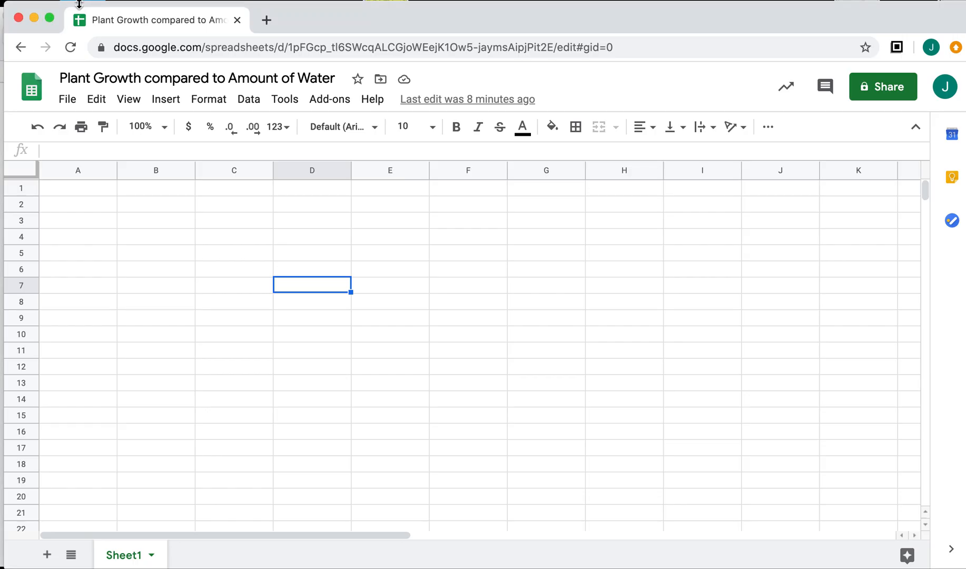
click(294, 297)
click(140, 217)
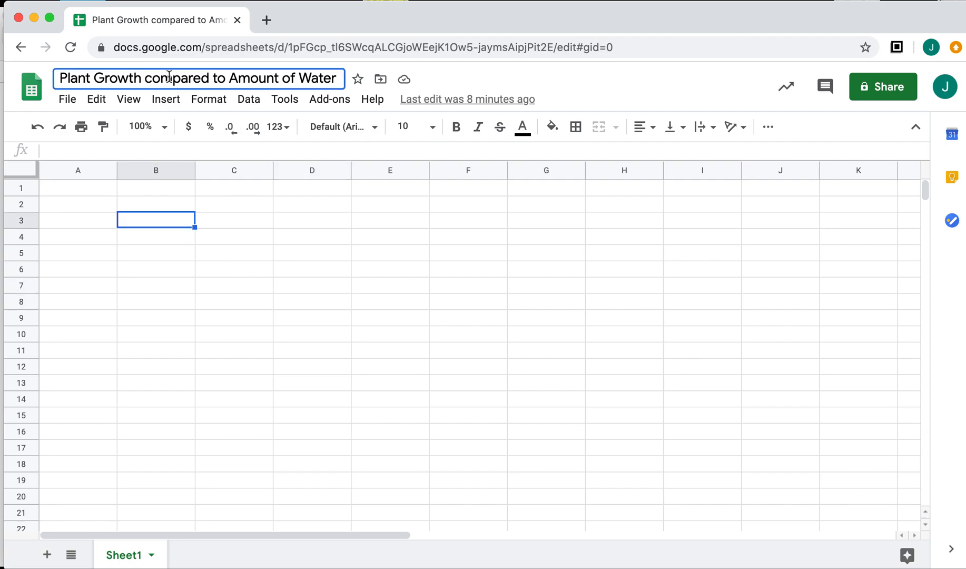
click(193, 72)
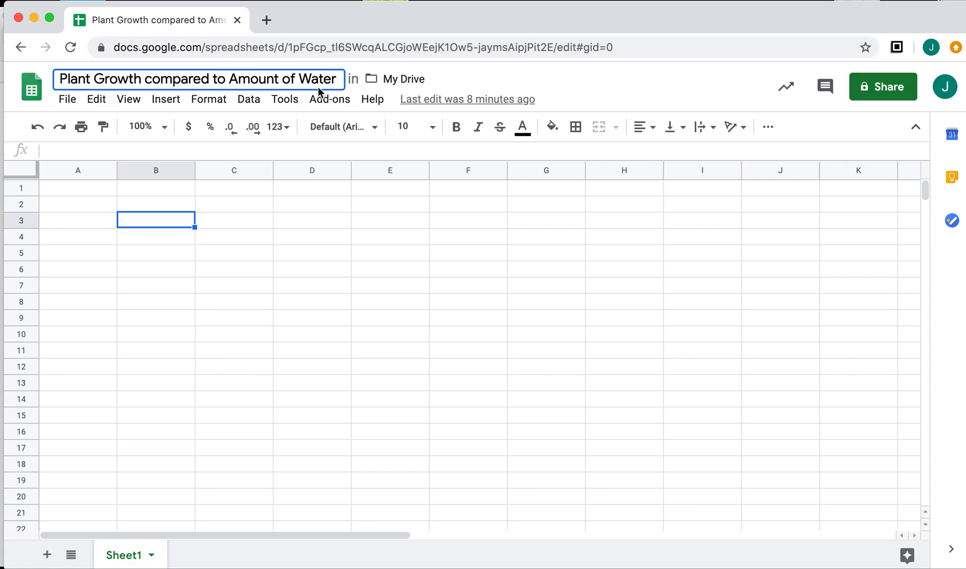
click(220, 254)
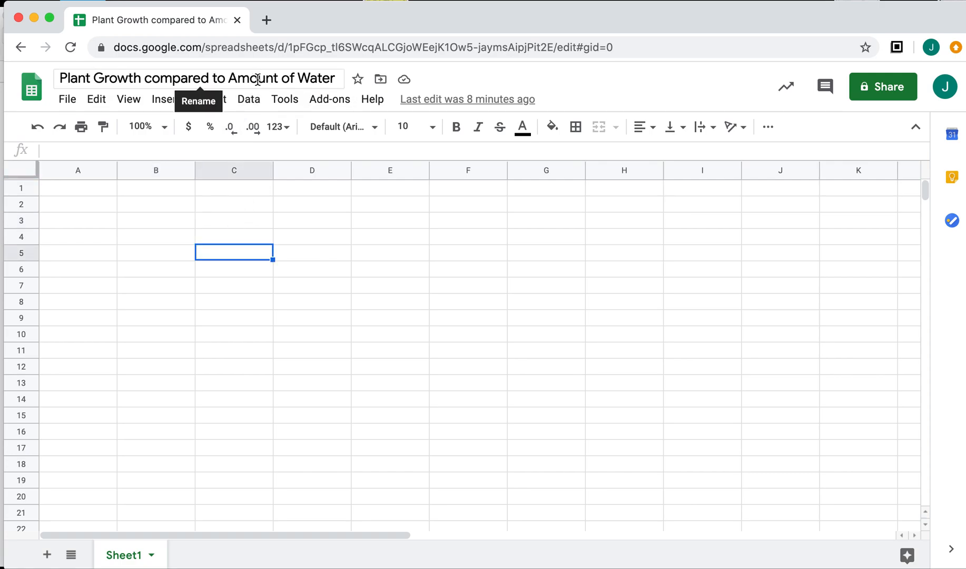
- Enter the column header "Date" in cell A2, leaving the row above it free
click(80, 191)
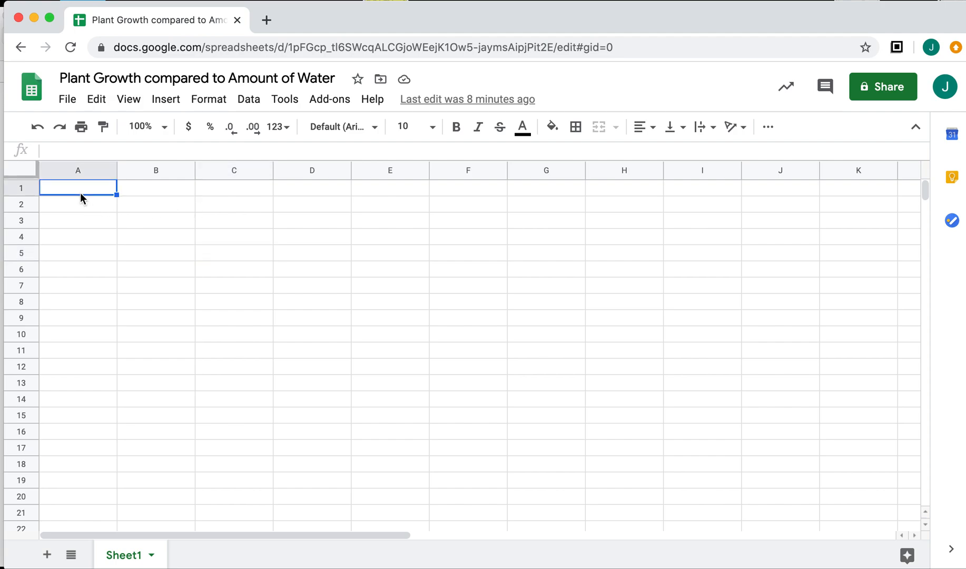
click(146, 194)
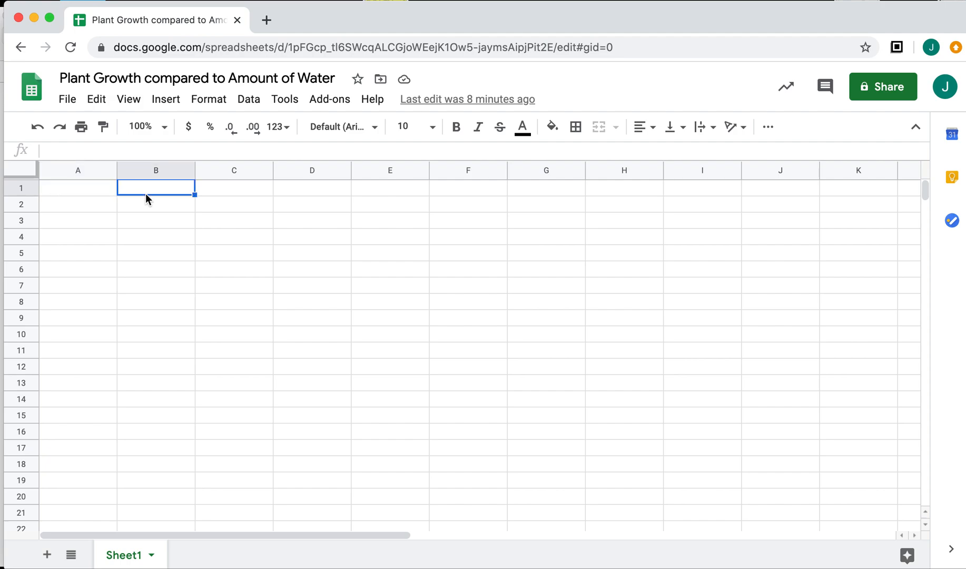
click(103, 205)
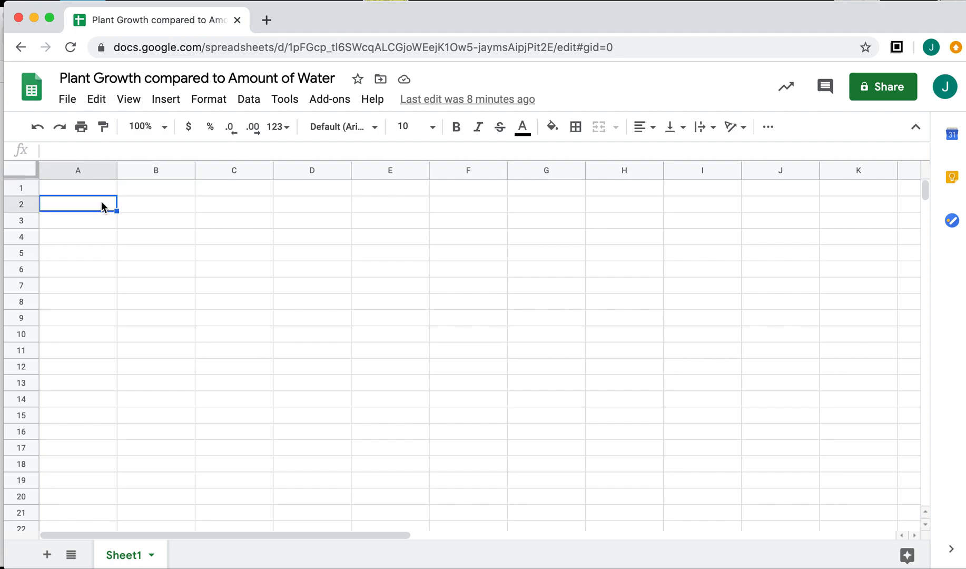
text(Date)
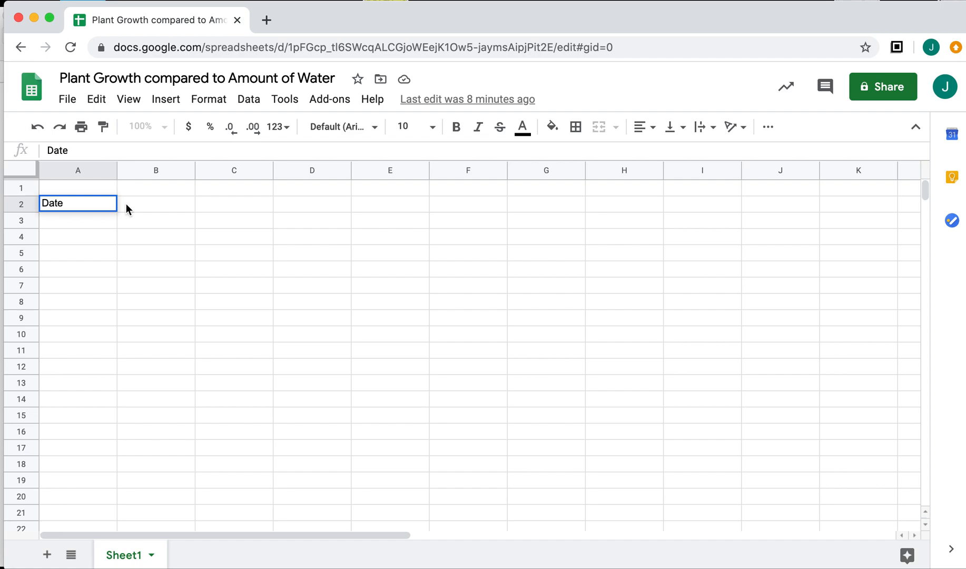
- Enter the group heading "Amount of Water (mL" in cell B1
click(156, 187)
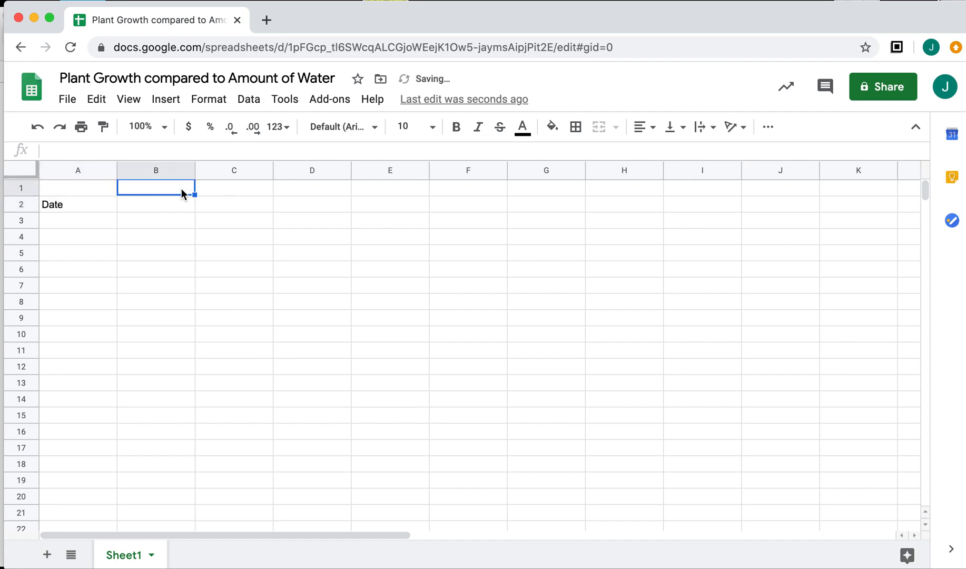
text(A)
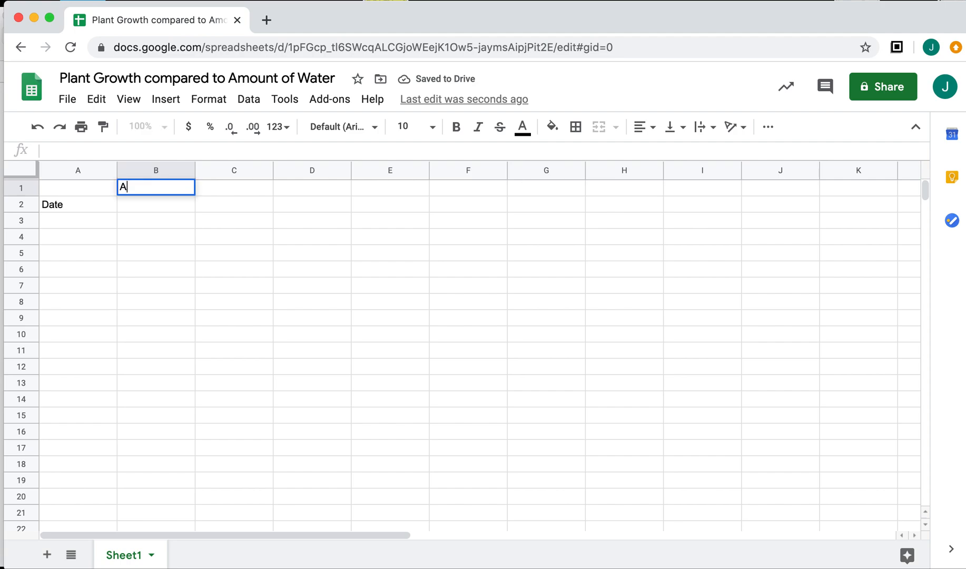
text(mount of Water )
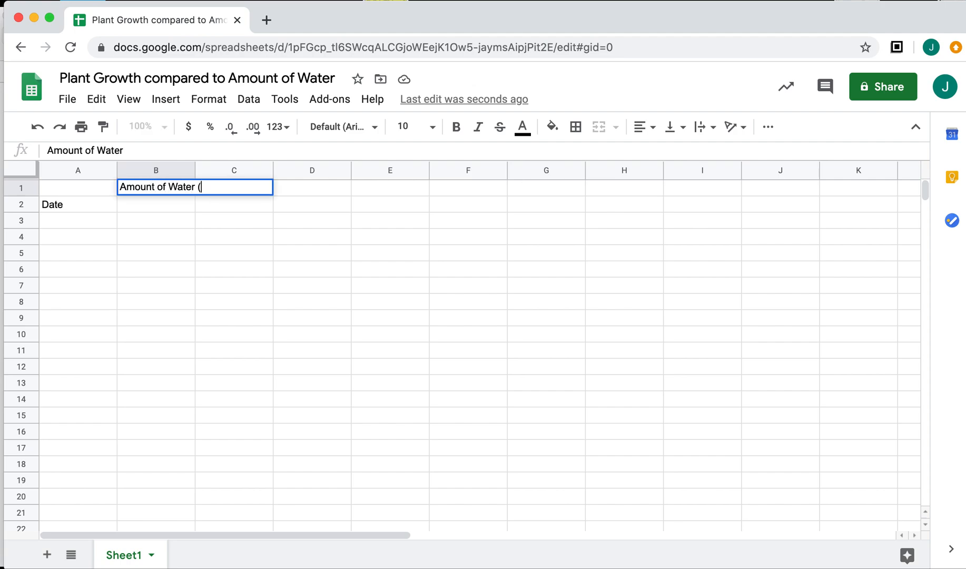
text((mL)
- Enter the subheadings "Plant A" in cell B2 and "Plant B" in cell C2 under the water heading
click(161, 206)
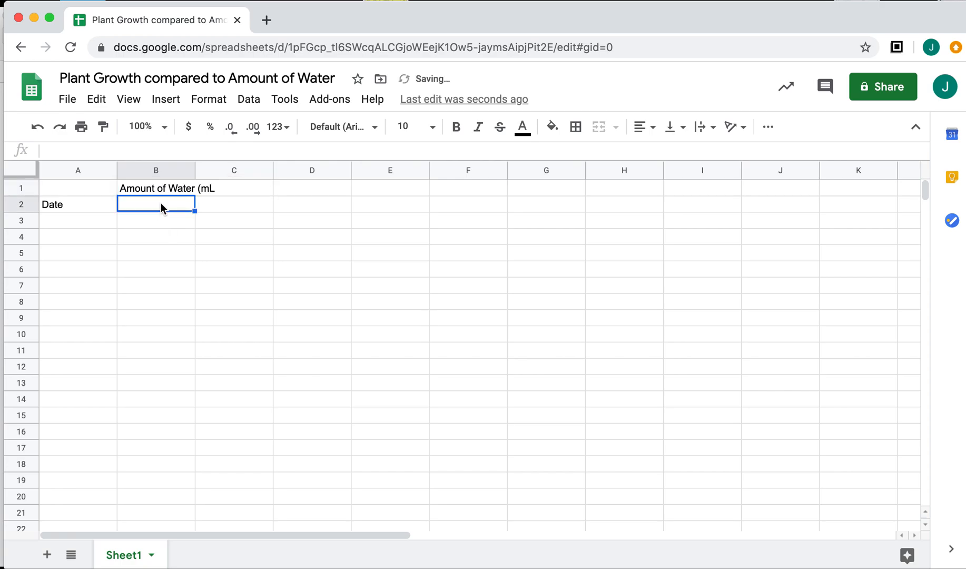
text(P)
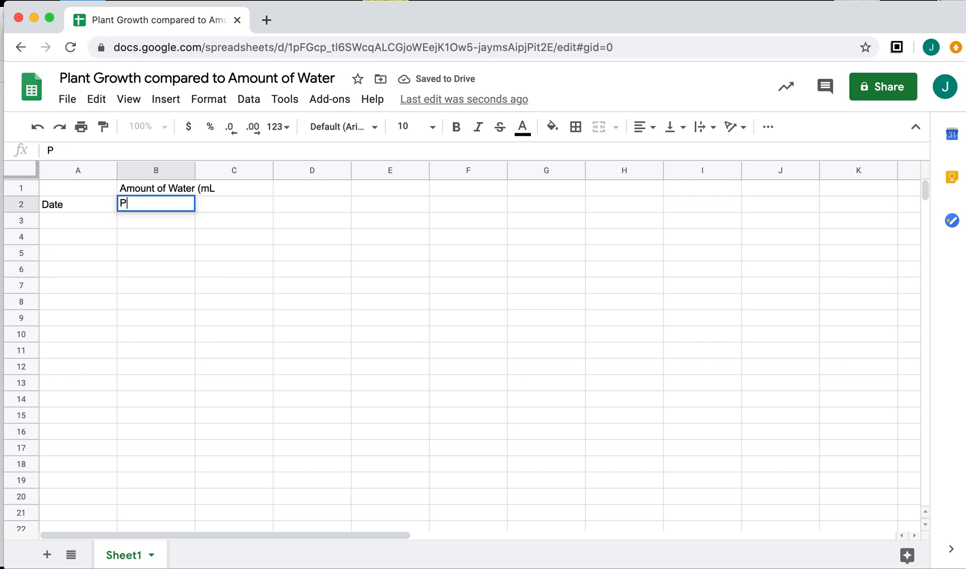
text(lnlant A)
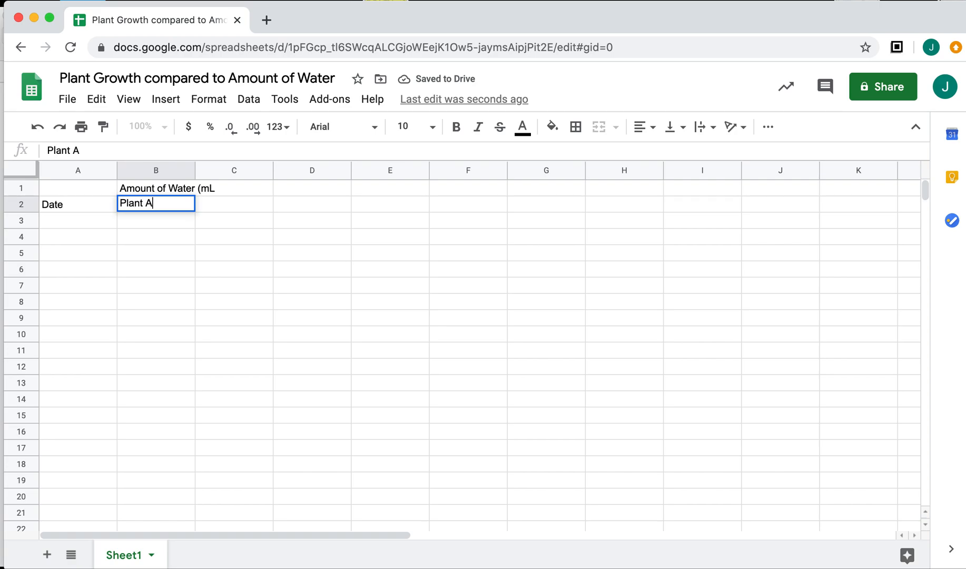
click(225, 206)
text(Blan)
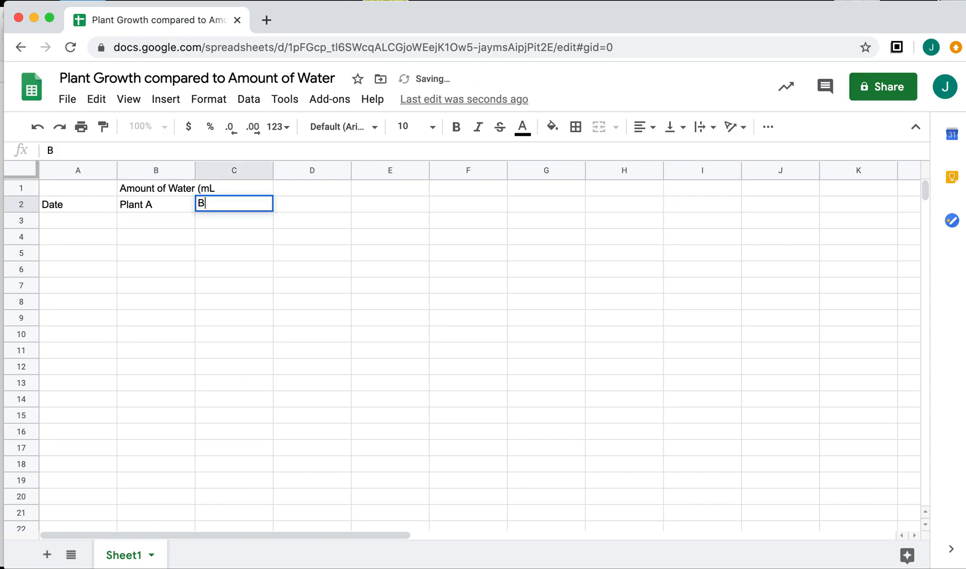
key(BackSpace)
key(BackSpace)
key(BackSpace)
key(BackSpace)
text(Plant B)
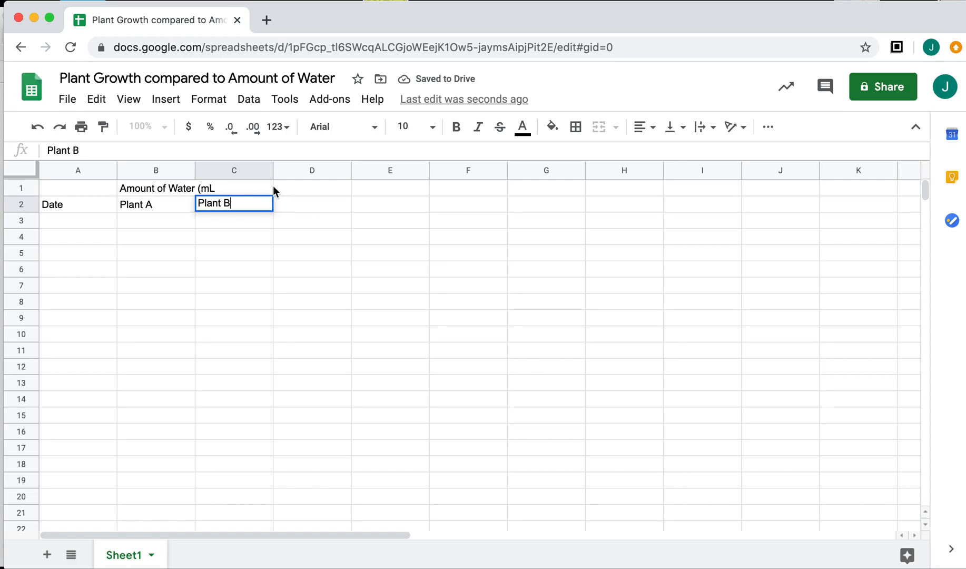
- Add the missing closing parenthesis to the heading in cell B1 so it reads "Amount of Water (mL)"
click(217, 188)
click(179, 190)
double_click(179, 190)
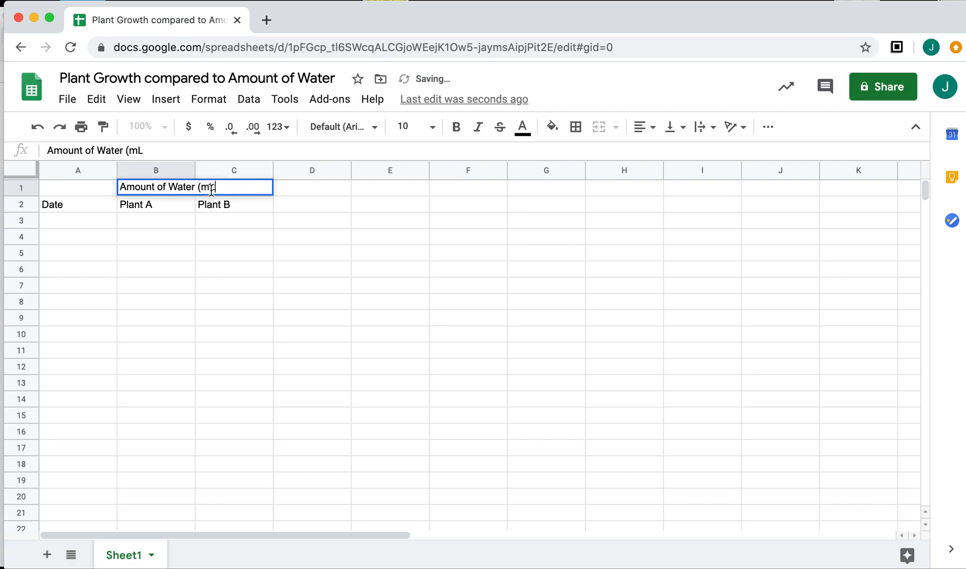
text())
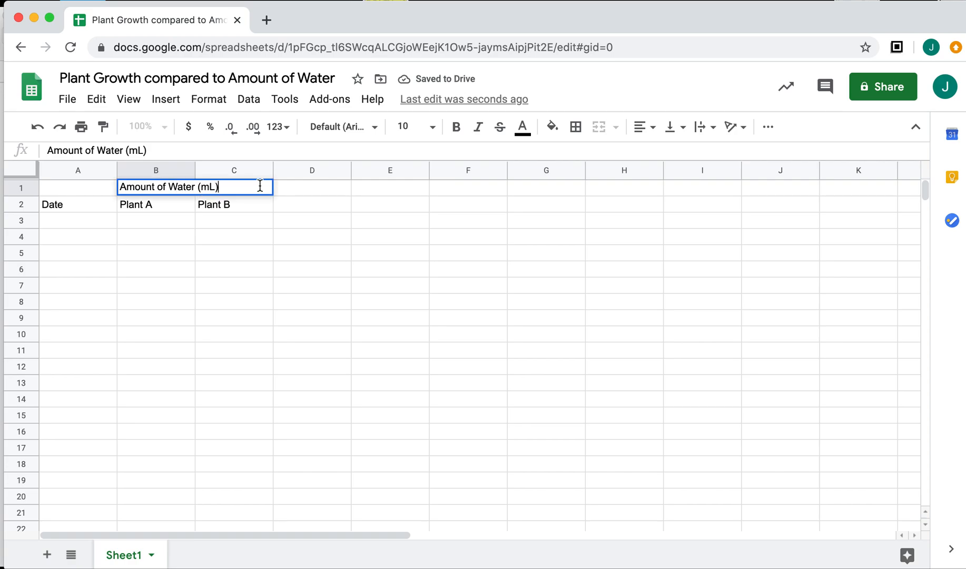
- Enter the group heading "Growth (cm)" in cell D1
click(312, 189)
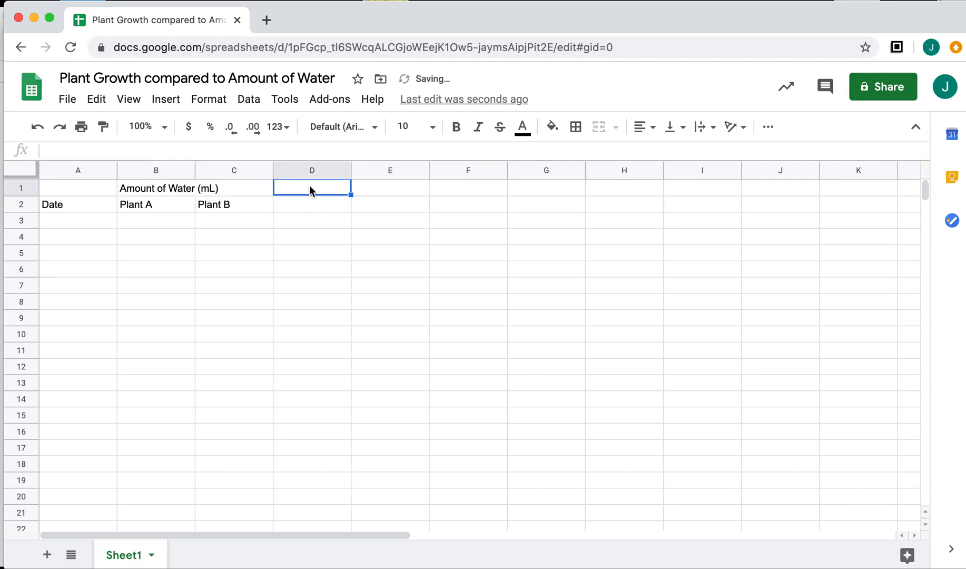
text(Growth ()
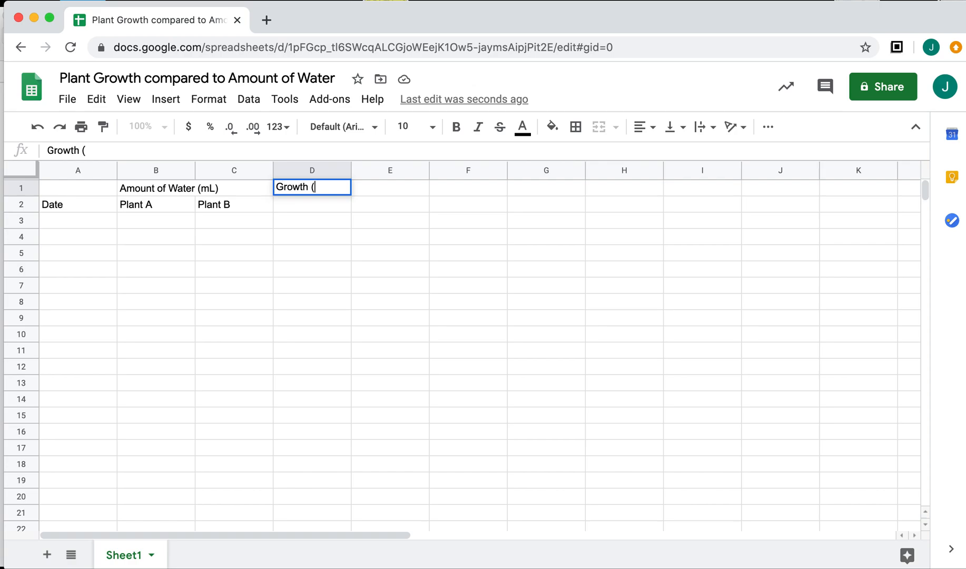
text(cm)
- Enter the subheadings "Plant A" in cell D2 and "Plant B" in cell E2 under the growth heading
click(306, 207)
text(Plan)
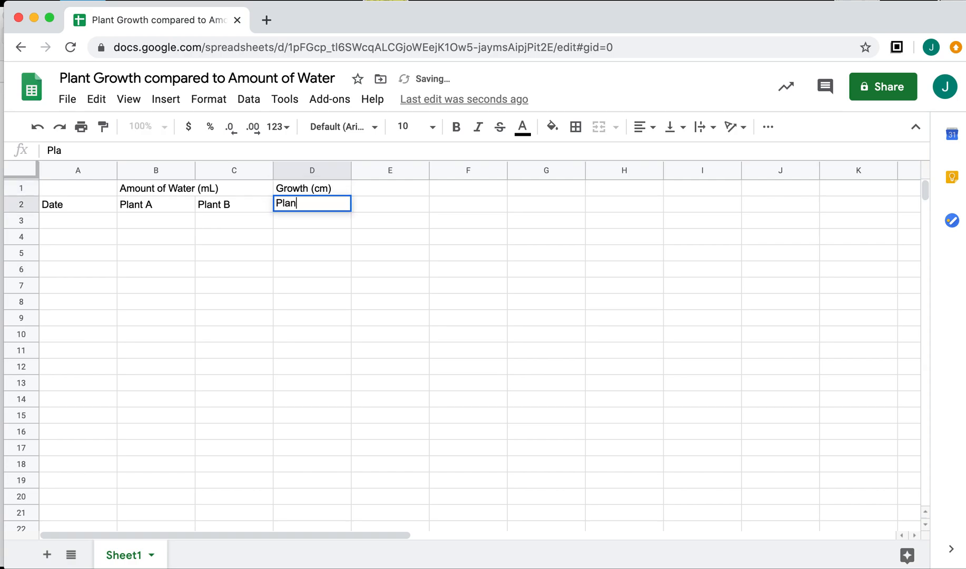
text(t A)
click(374, 202)
text(Plant B)
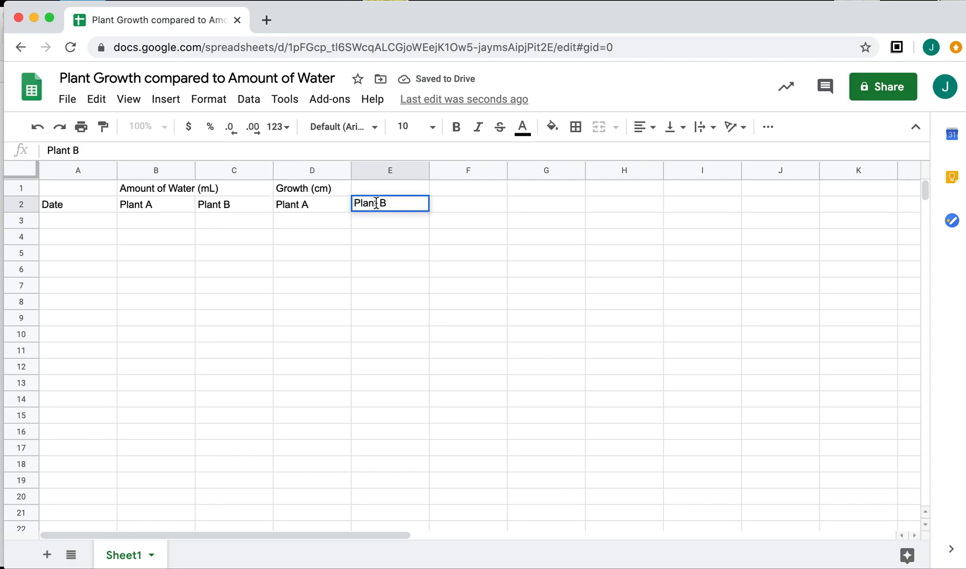
click(382, 258)
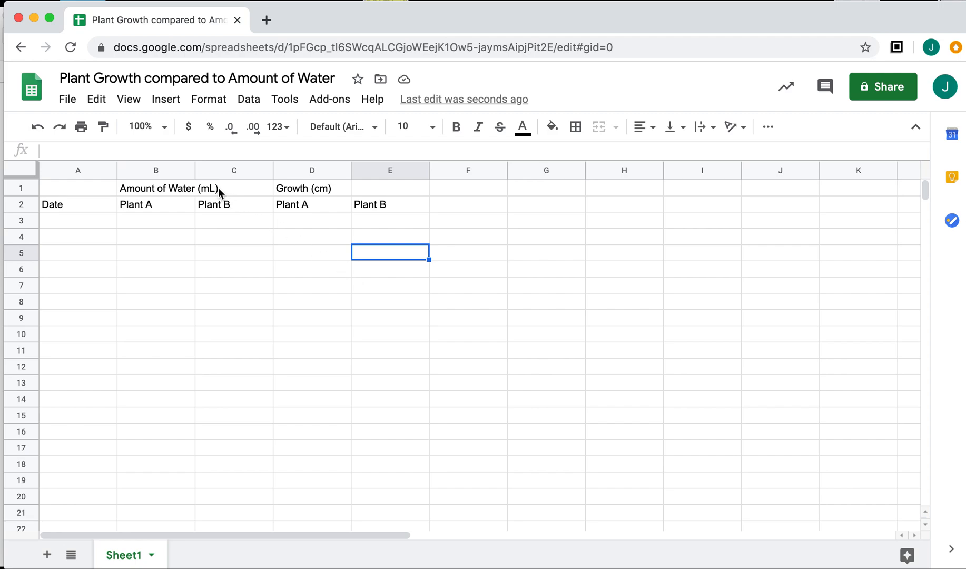
- Merge cells B1 and C1 and center the "Amount of Water (mL)" heading across them
click(193, 189)
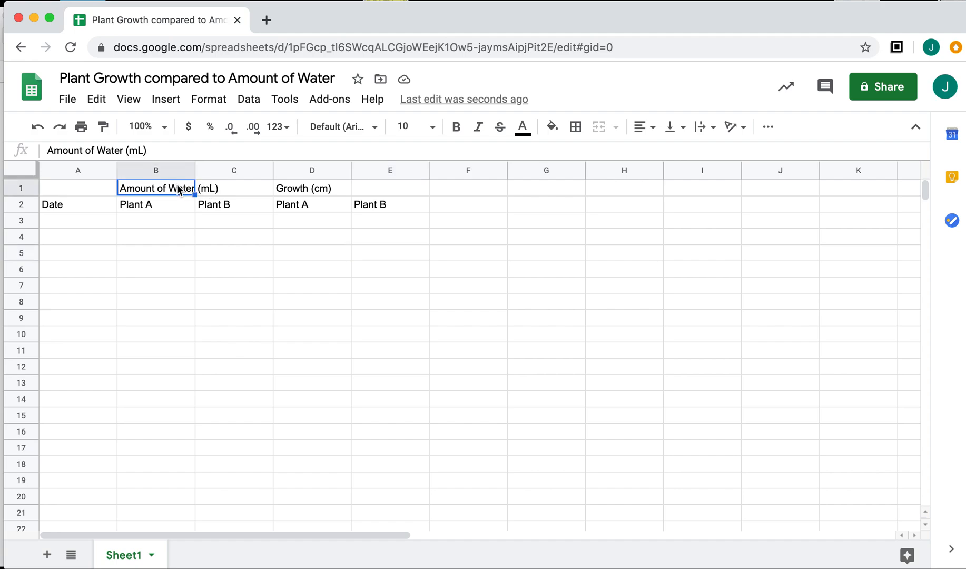
drag(194, 189, 220, 189)
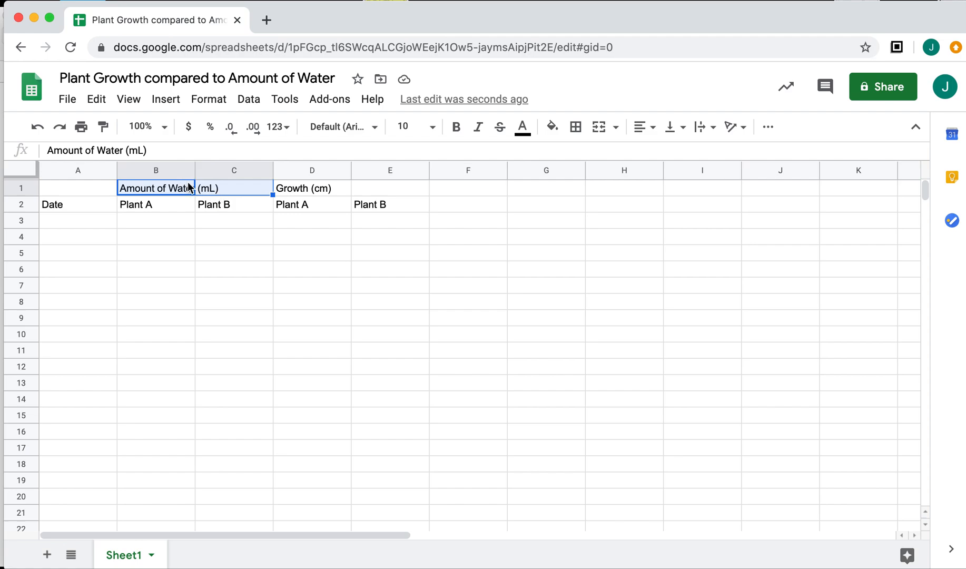
click(599, 127)
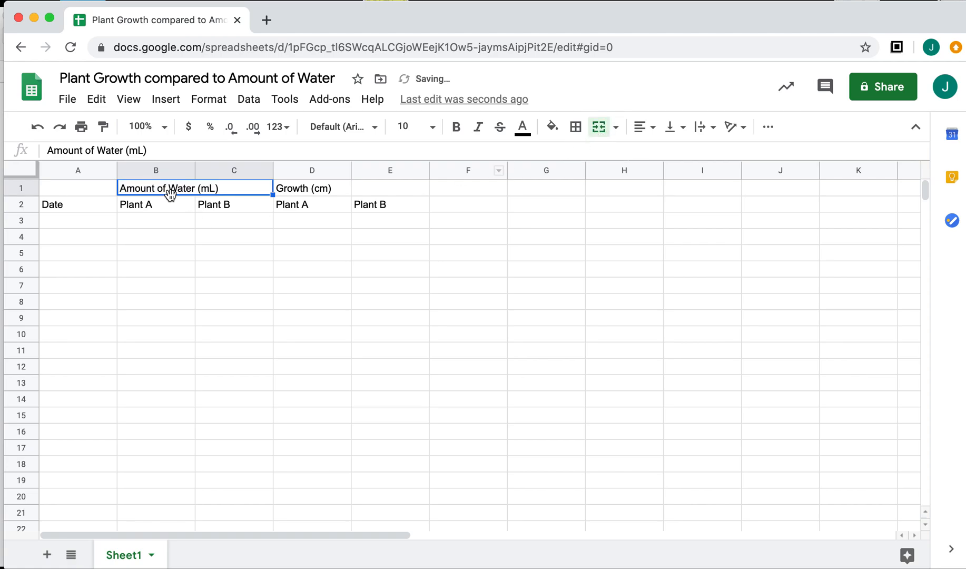
click(175, 213)
click(190, 189)
click(648, 128)
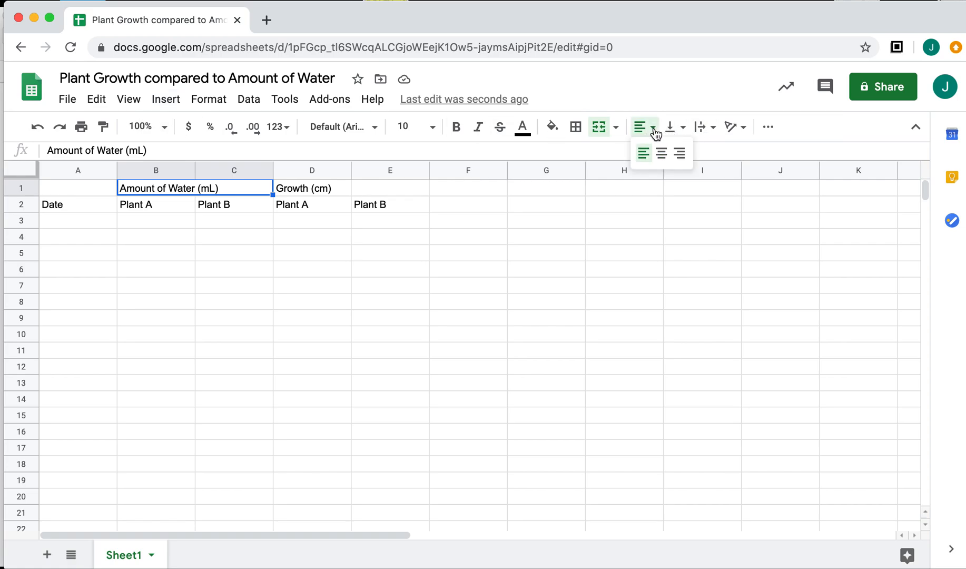
click(662, 157)
click(390, 288)
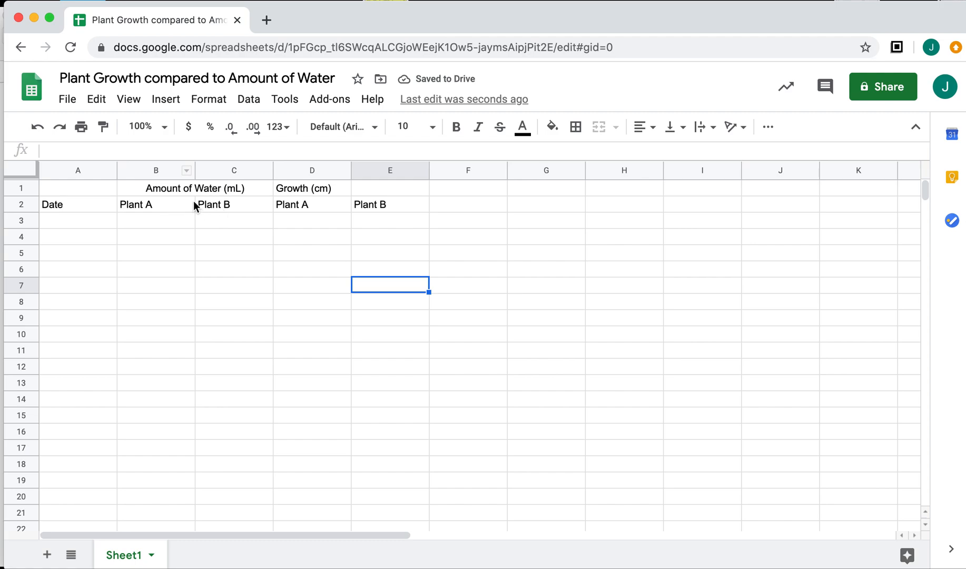
- Merge cells D1 and E1 and center the "Growth (cm)" heading across them
click(291, 195)
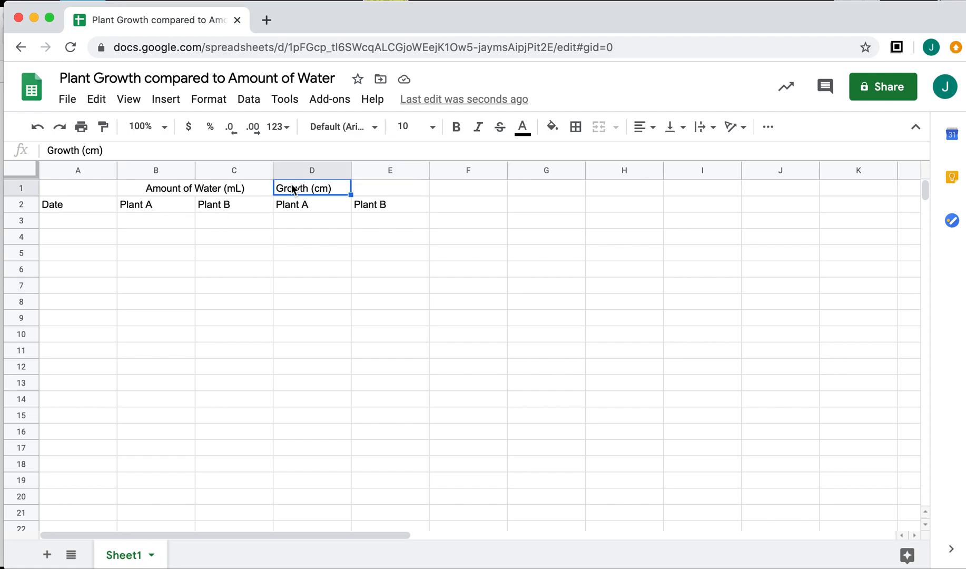
drag(290, 195, 379, 182)
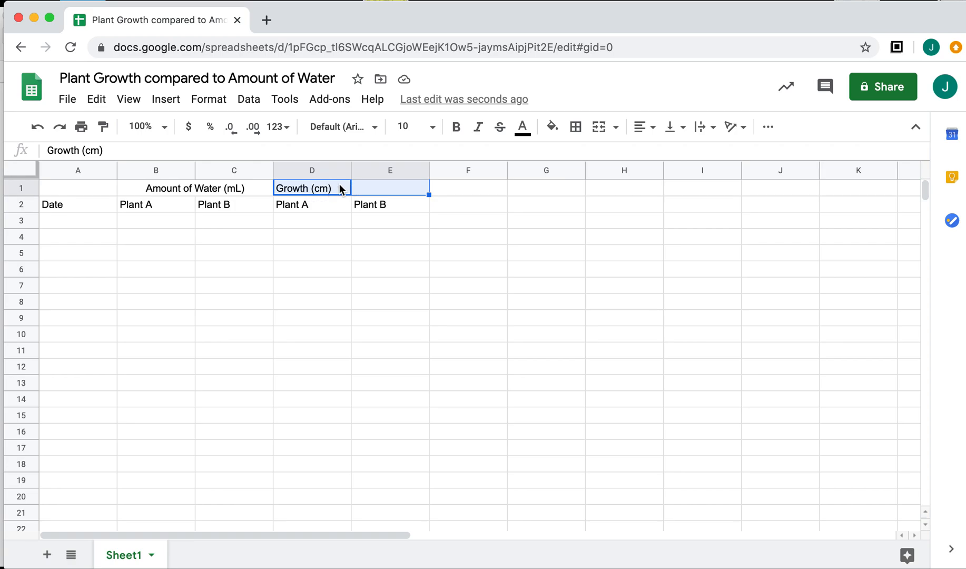
click(600, 129)
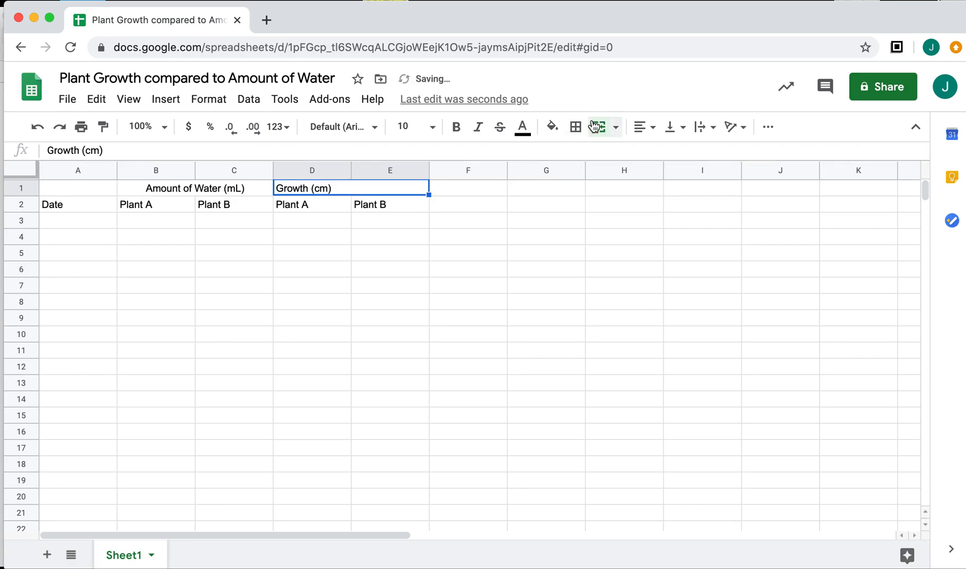
click(649, 135)
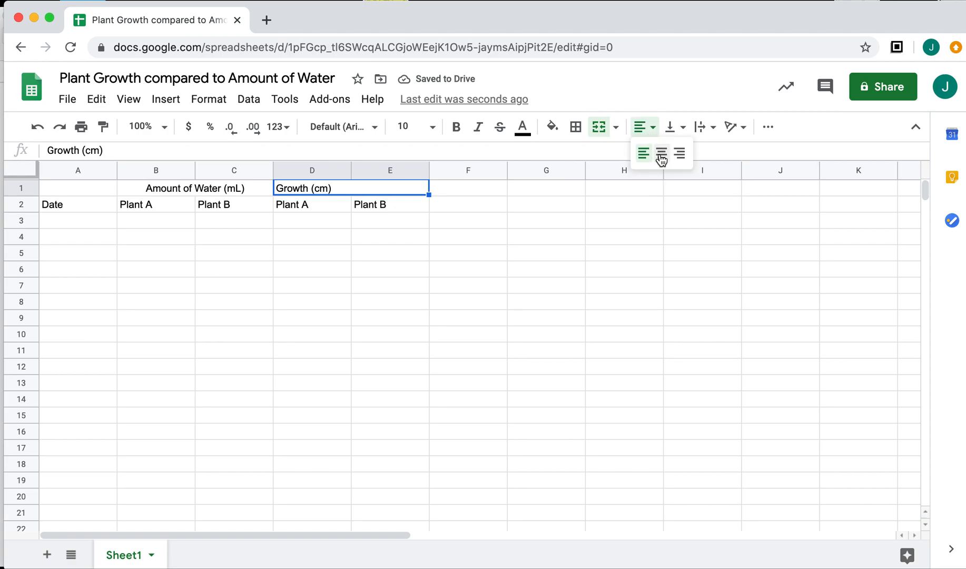
click(661, 153)
click(400, 321)
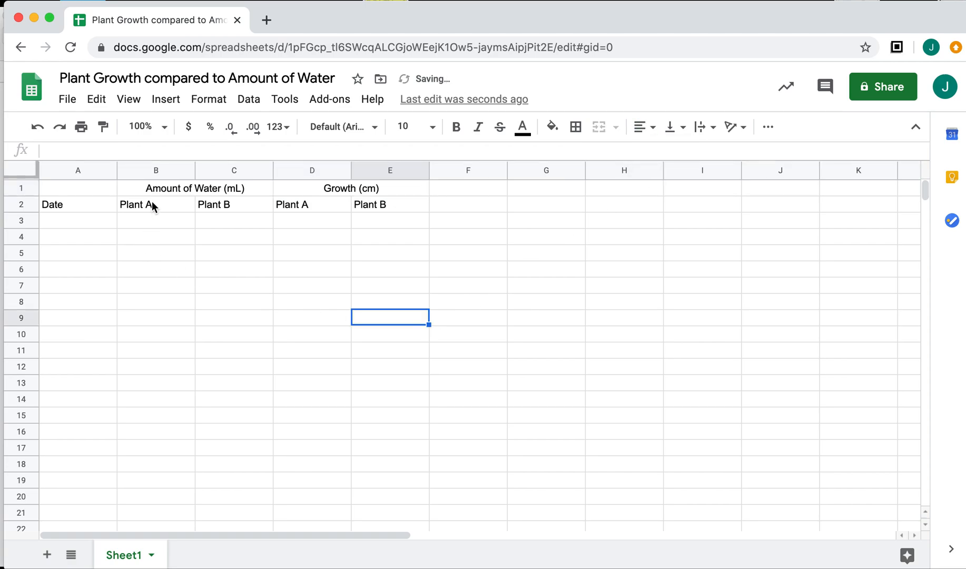
- Apply borders to all inner and outer cell edges of the range A1 to E35
drag(46, 188, 296, 490)
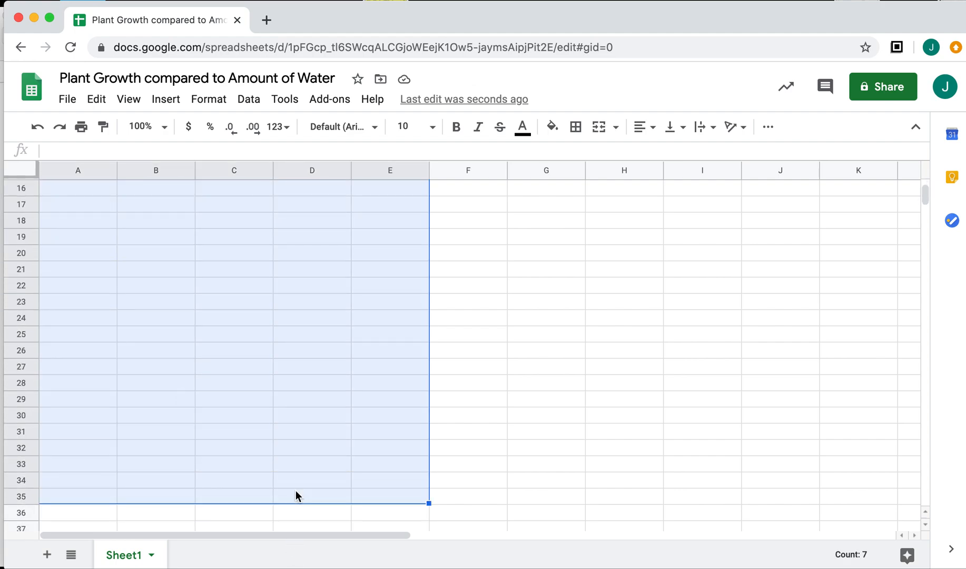
click(576, 131)
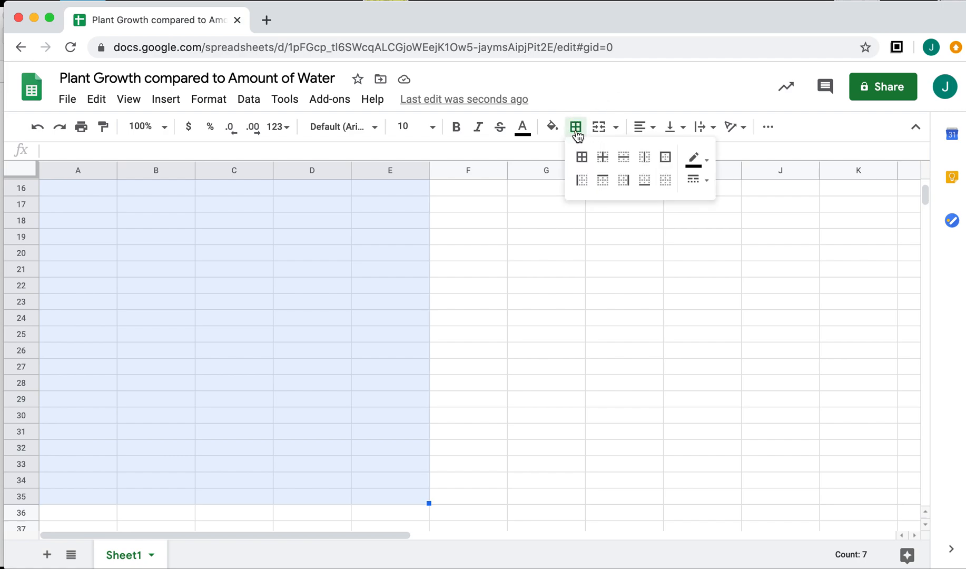
click(582, 166)
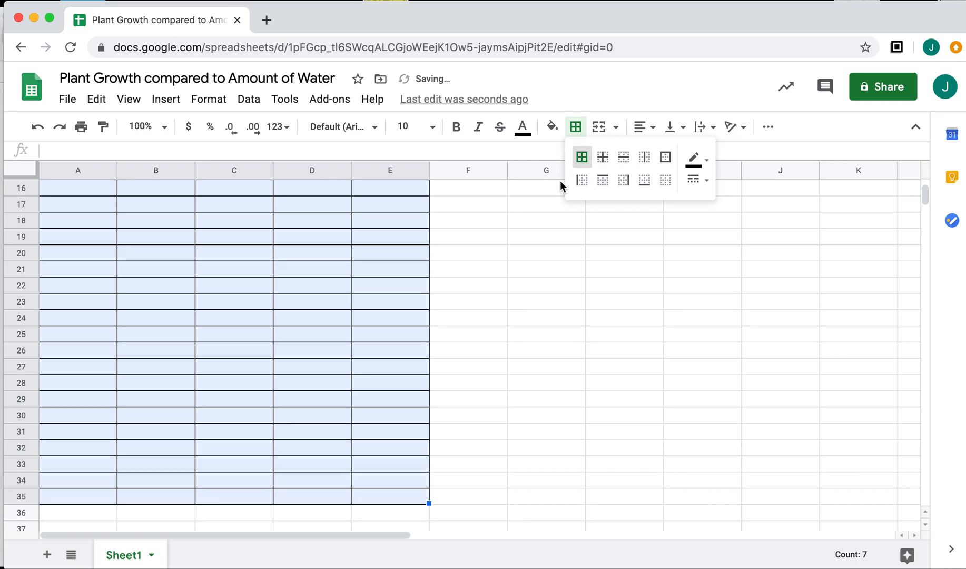
click(477, 306)
scroll(477, 311, up, 5)
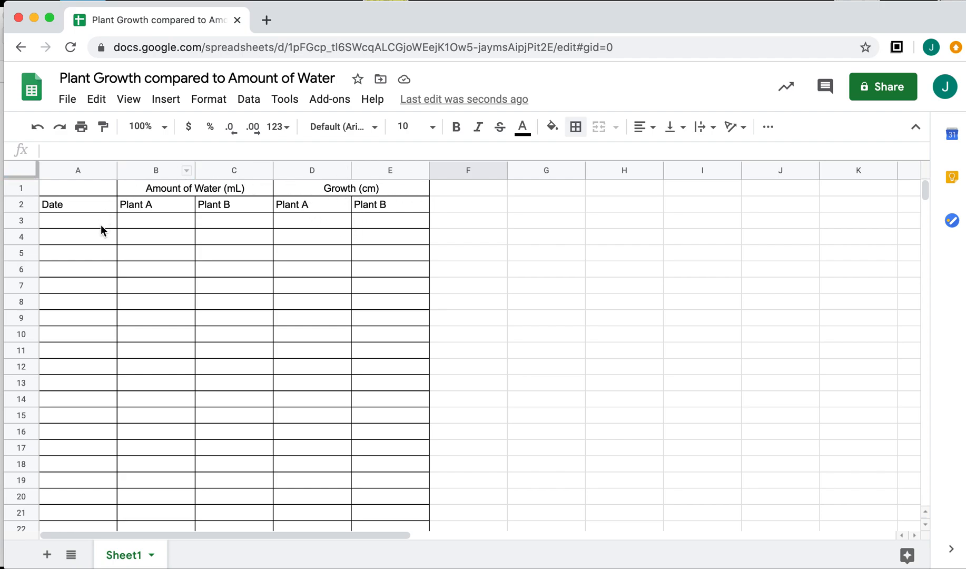
- Fill column B with a very light blue and column C with the next darker shade of the same blue
click(152, 170)
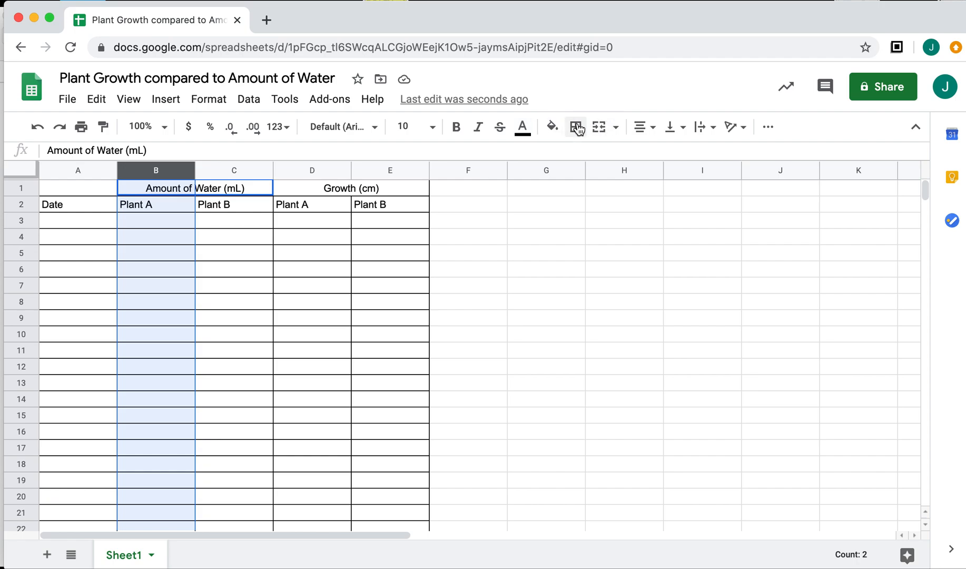
click(560, 132)
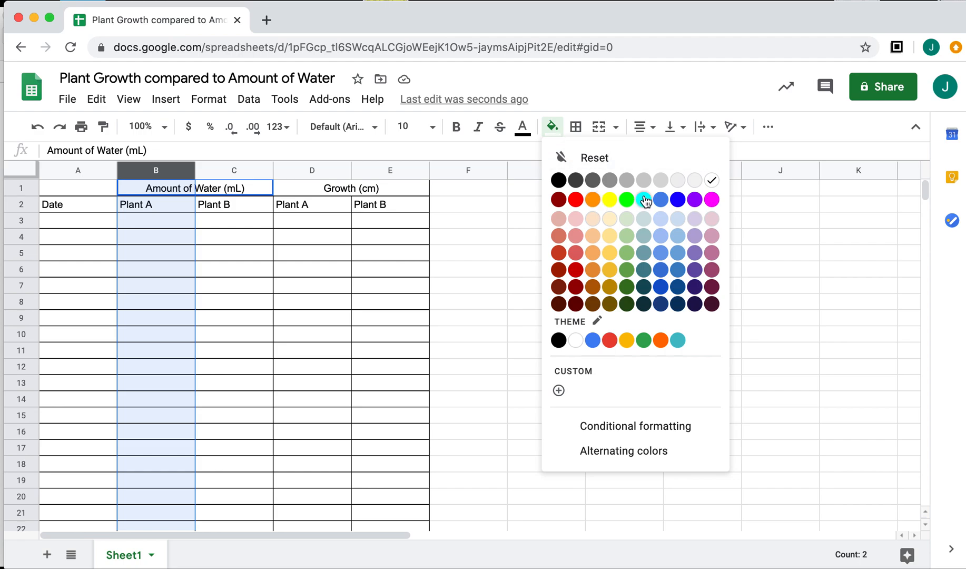
click(660, 232)
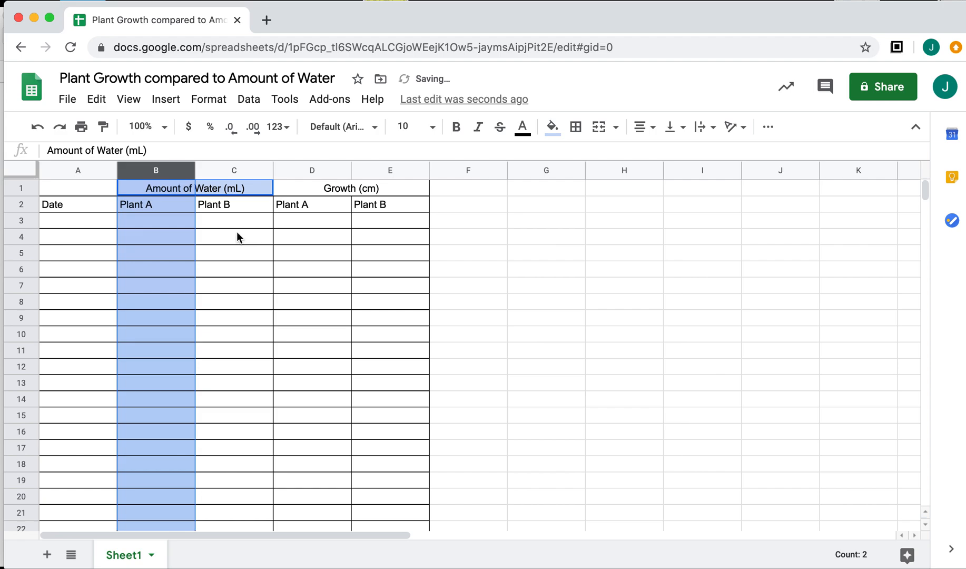
click(236, 172)
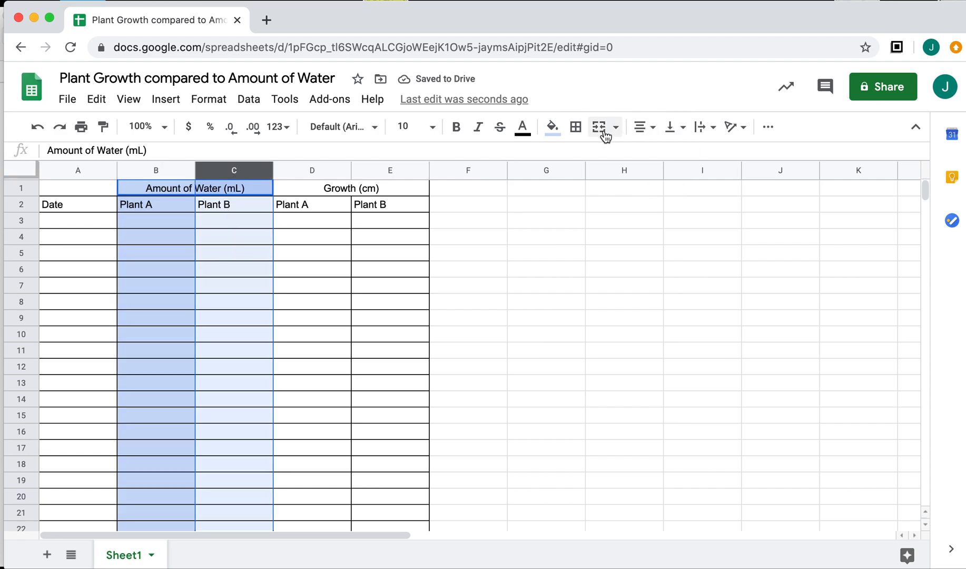
click(553, 128)
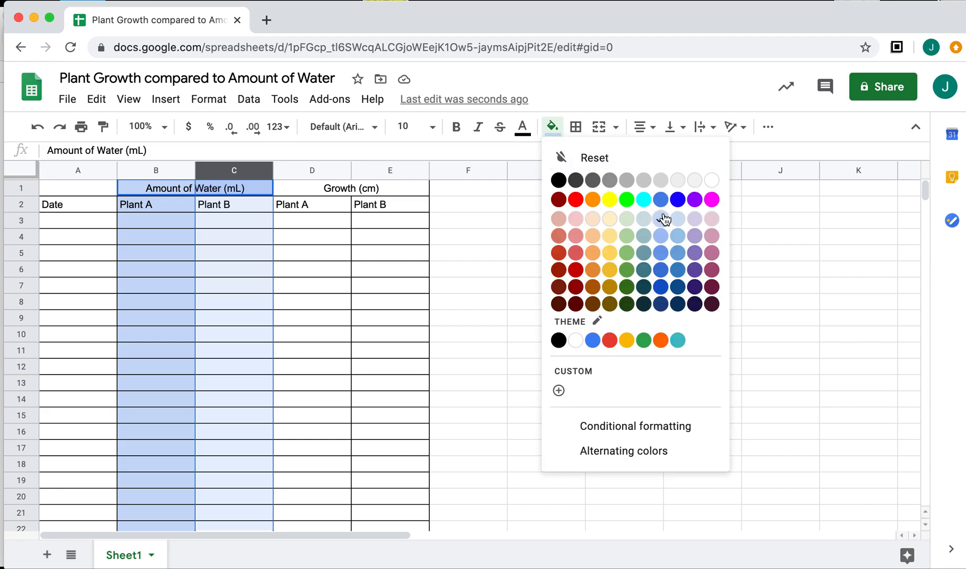
click(661, 235)
click(283, 308)
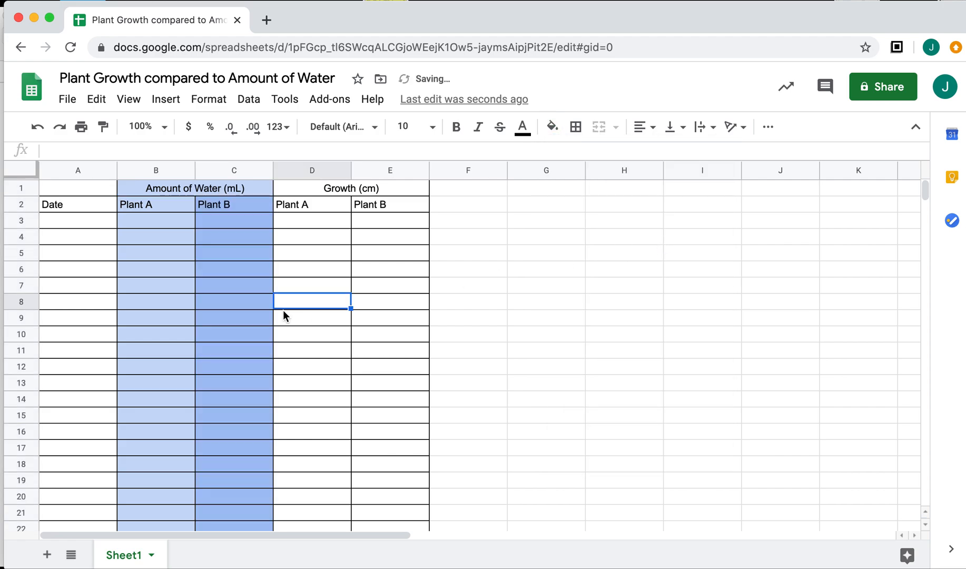
- Fill column D with a very light green and column E with the next darker shade of the same green
click(317, 171)
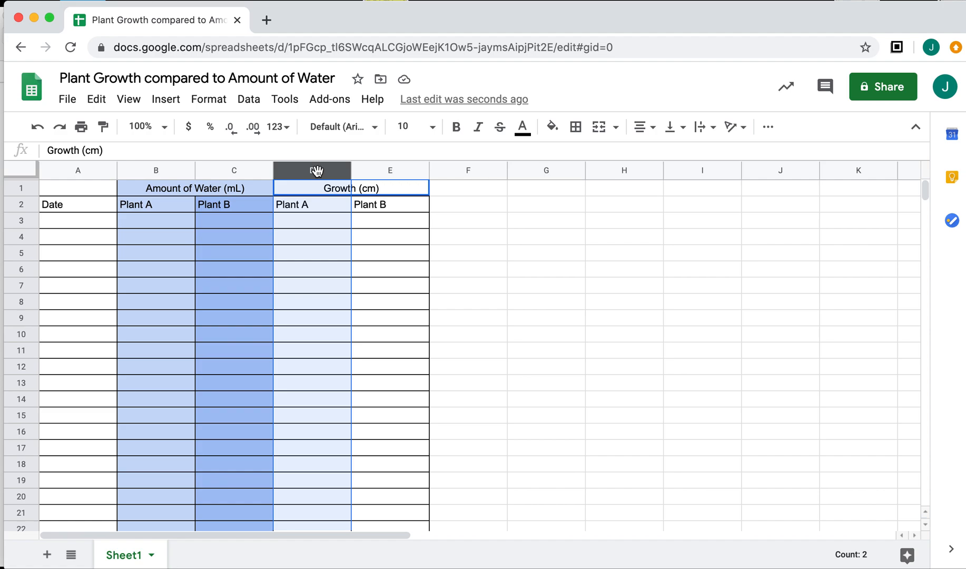
click(556, 128)
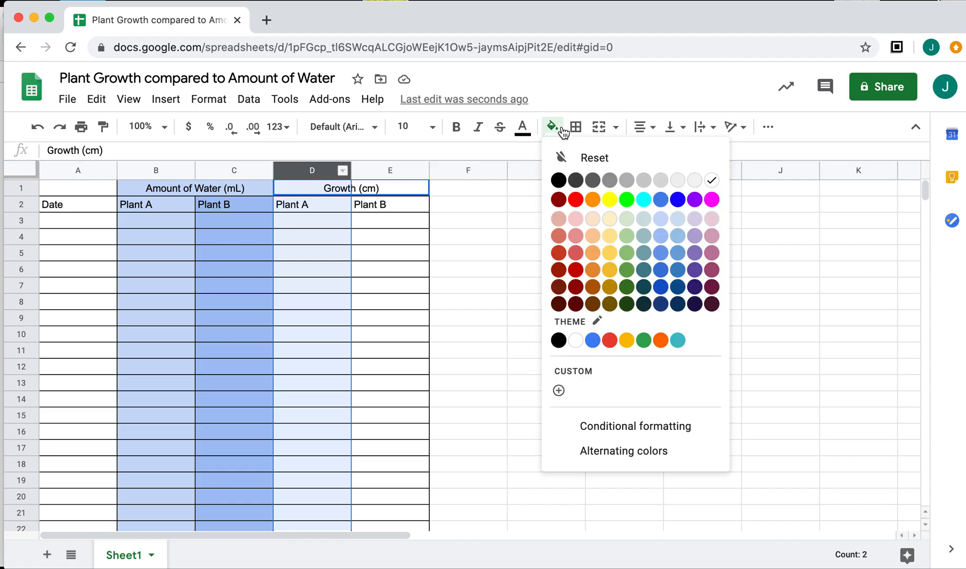
click(626, 224)
click(387, 174)
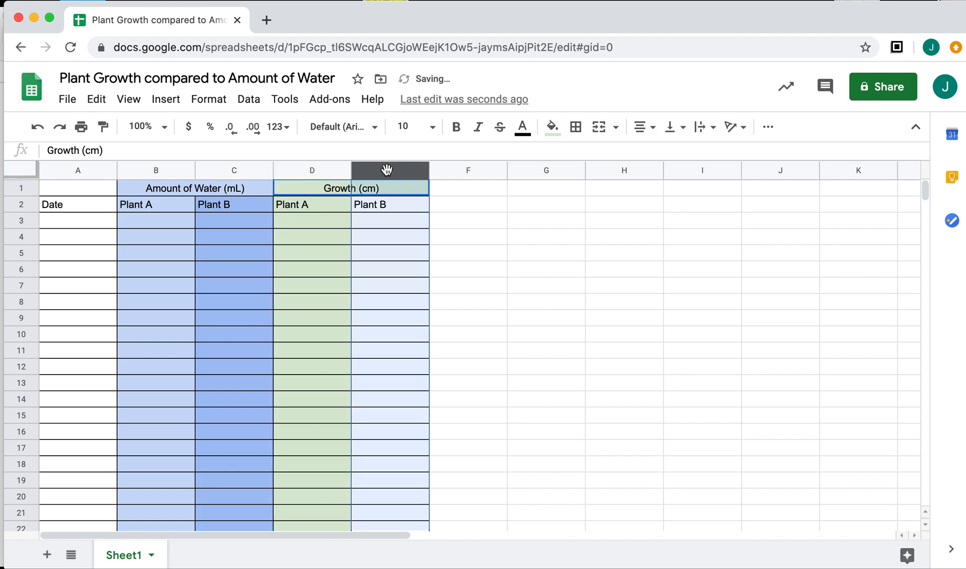
click(552, 127)
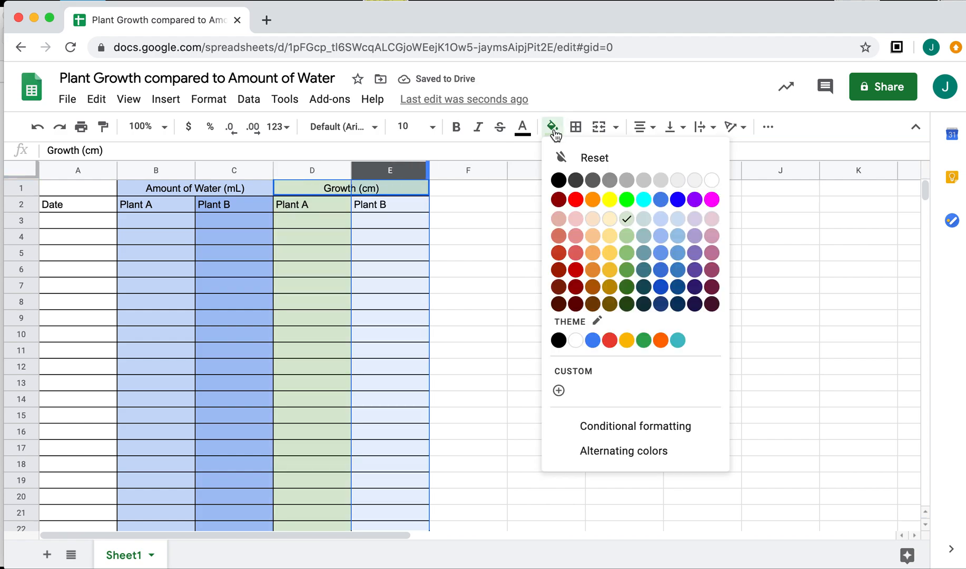
click(626, 235)
click(485, 285)
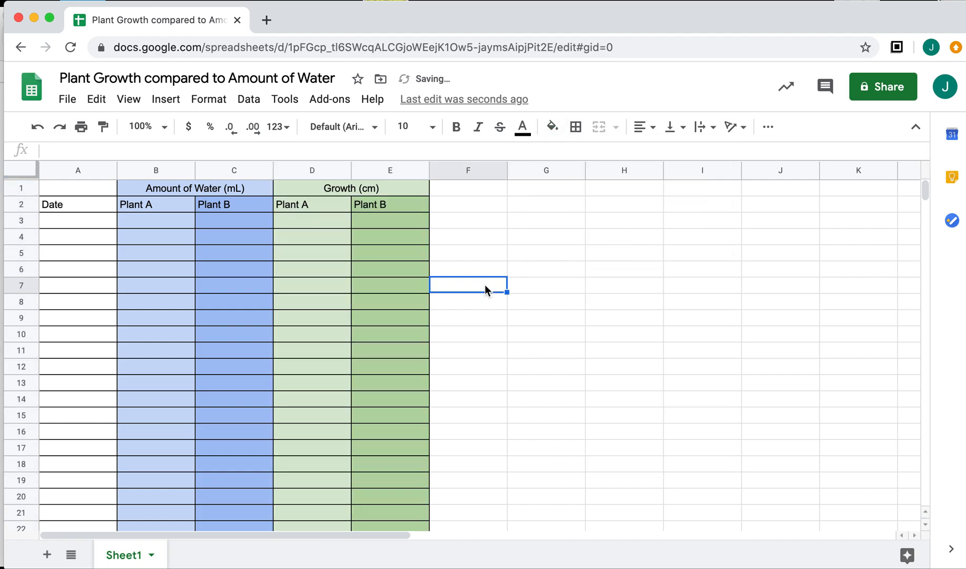